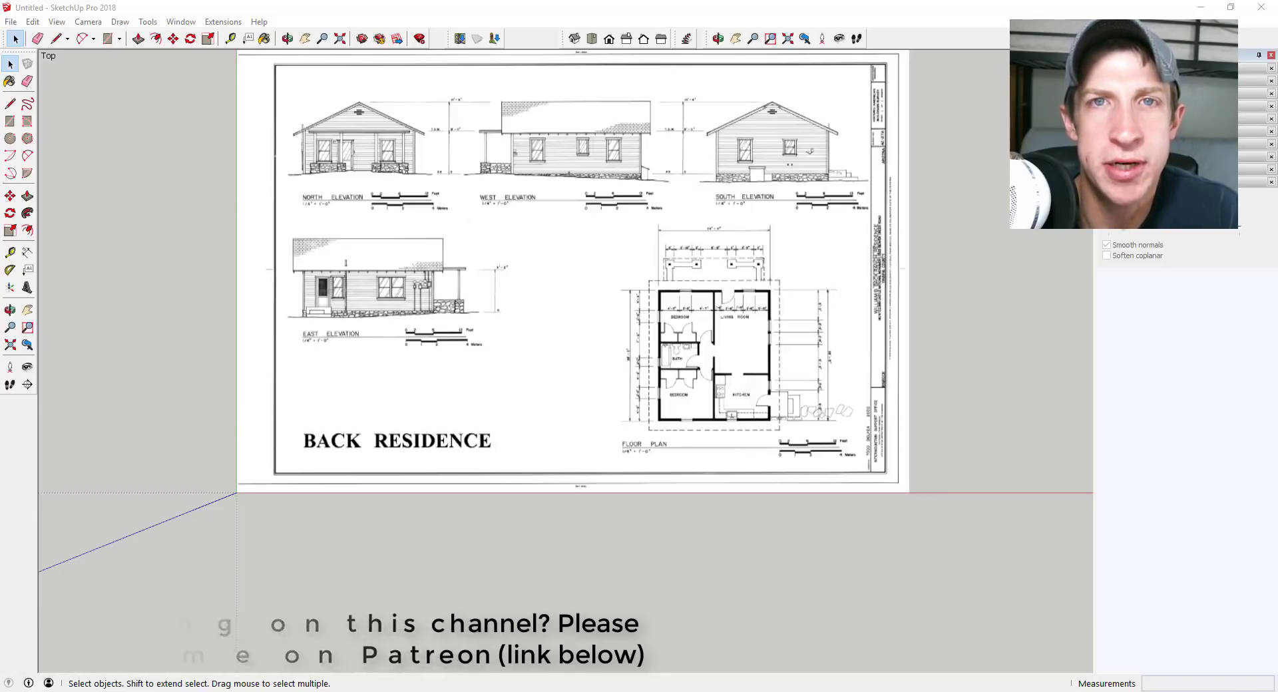
# Step: Examine the imported residence drawing sheet, its elevations and floor plan, both from above and at an angle
pyautogui.keyDown('shift'); pyautogui.moveTo(541, 113); pyautogui.dragTo(573, 170, button='middle'); pyautogui.keyUp('shift')
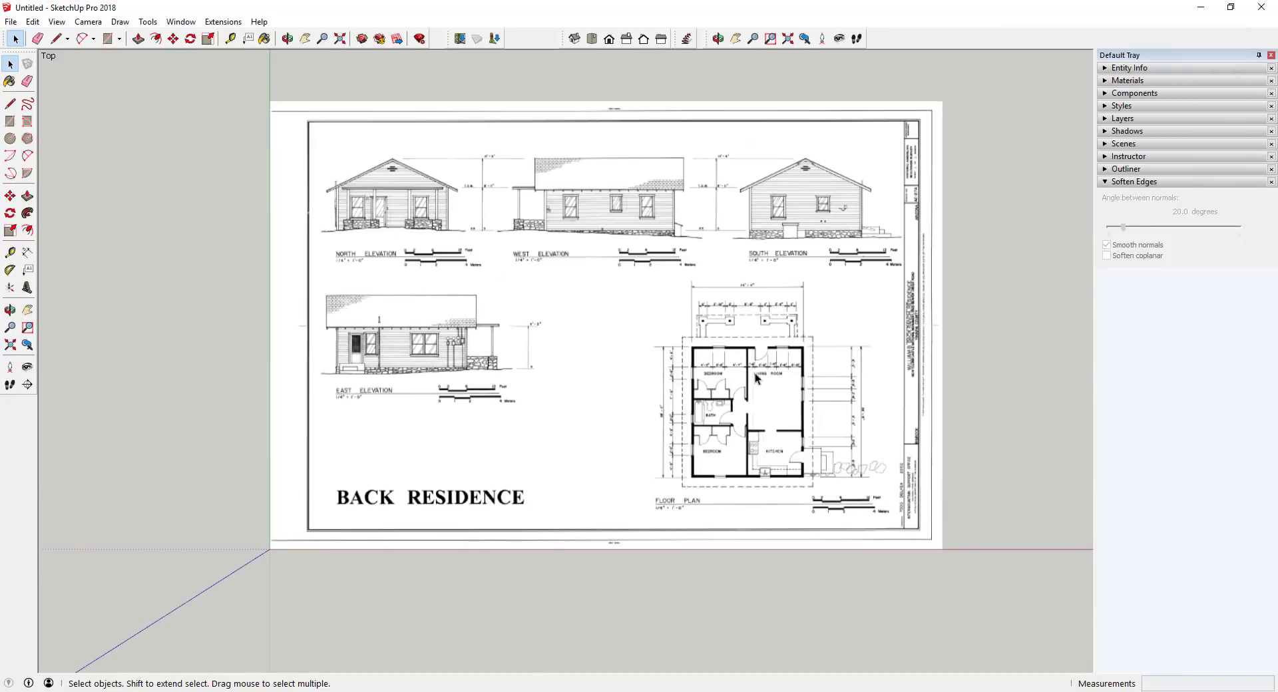
pyautogui.scroll(2, 713, 309)
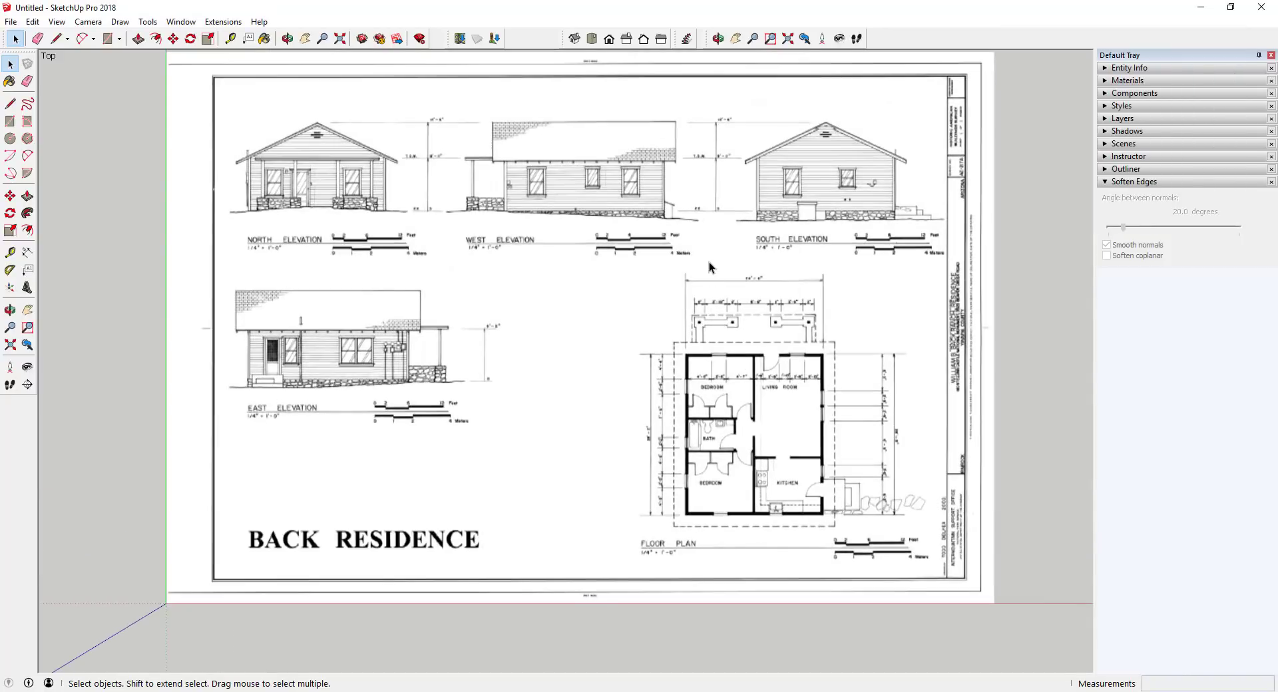
pyautogui.keyDown('shift'); pyautogui.moveTo(697, 225); pyautogui.dragTo(692, 242, button='middle'); pyautogui.keyUp('shift')
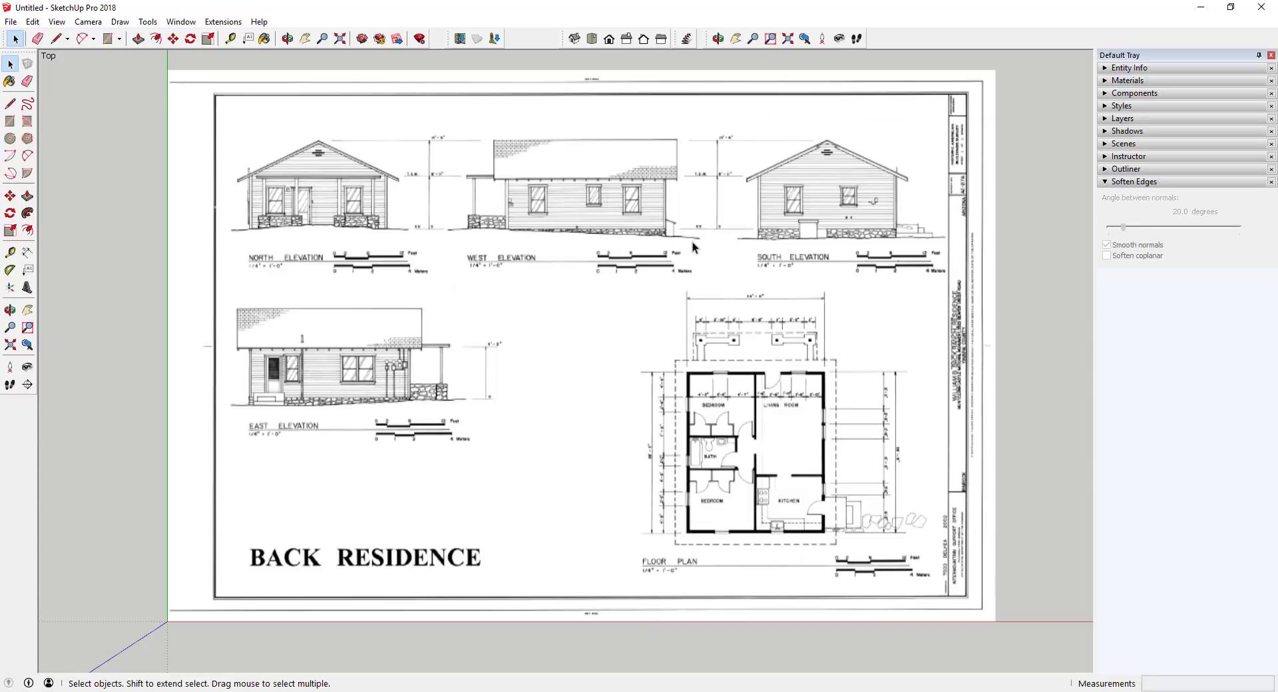
pyautogui.click(11, 253)
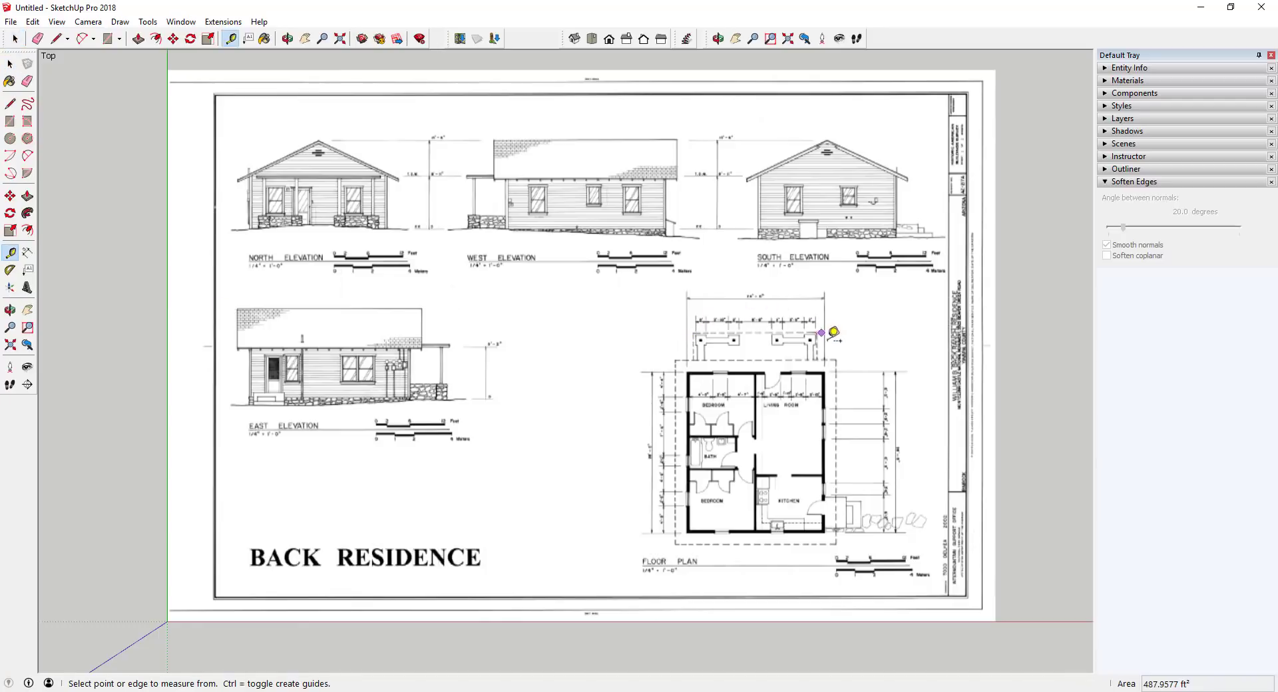
pyautogui.scroll(3, 932, 514)
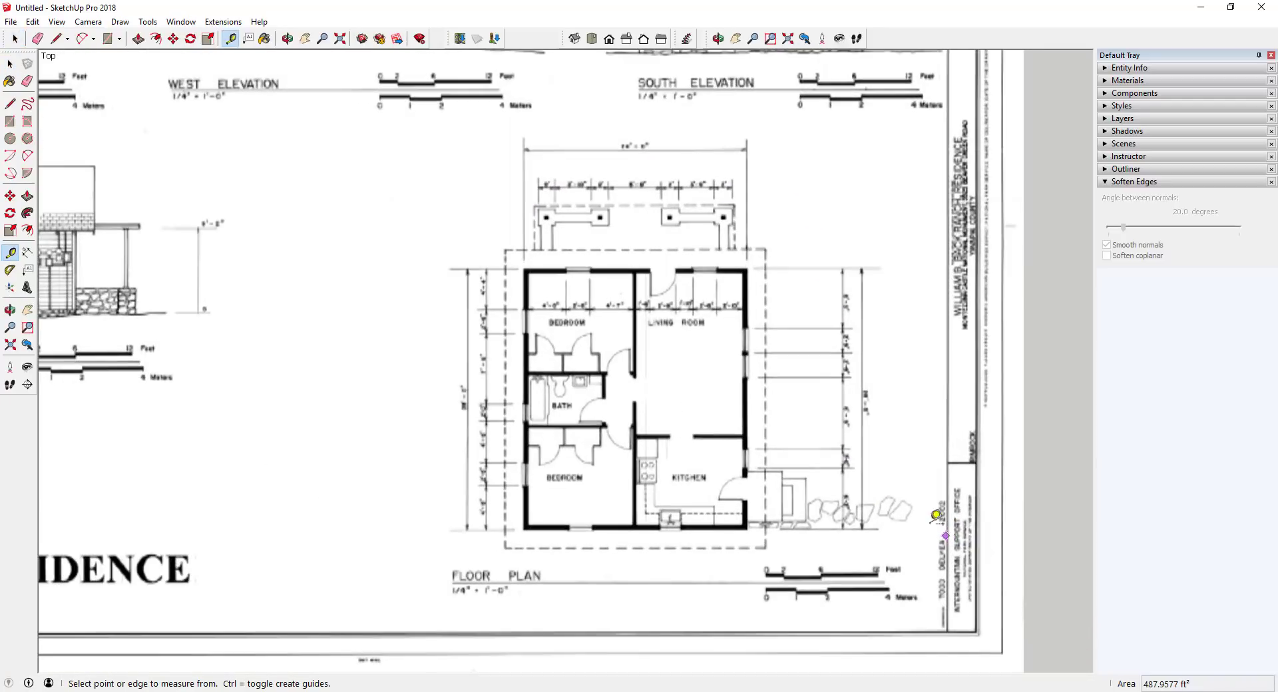
pyautogui.scroll(-6, 932, 514)
pyautogui.moveTo(510, 559)
pyautogui.mouseDown(button='middle')
pyautogui.moveTo(628, 280)
pyautogui.moveTo(741, 63)
pyautogui.mouseUp(button='middle')
pyautogui.scroll(3, 826, 315)
pyautogui.moveTo(830, 322)
pyautogui.mouseDown(button='middle')
pyautogui.moveTo(457, 365)
pyautogui.moveTo(320, 245)
pyautogui.moveTo(337, 134)
pyautogui.moveTo(366, 280)
pyautogui.moveTo(559, 542)
pyautogui.moveTo(642, 548)
pyautogui.mouseUp(button='middle')
pyautogui.press('t')
pyautogui.scroll(-3, 685, 342)
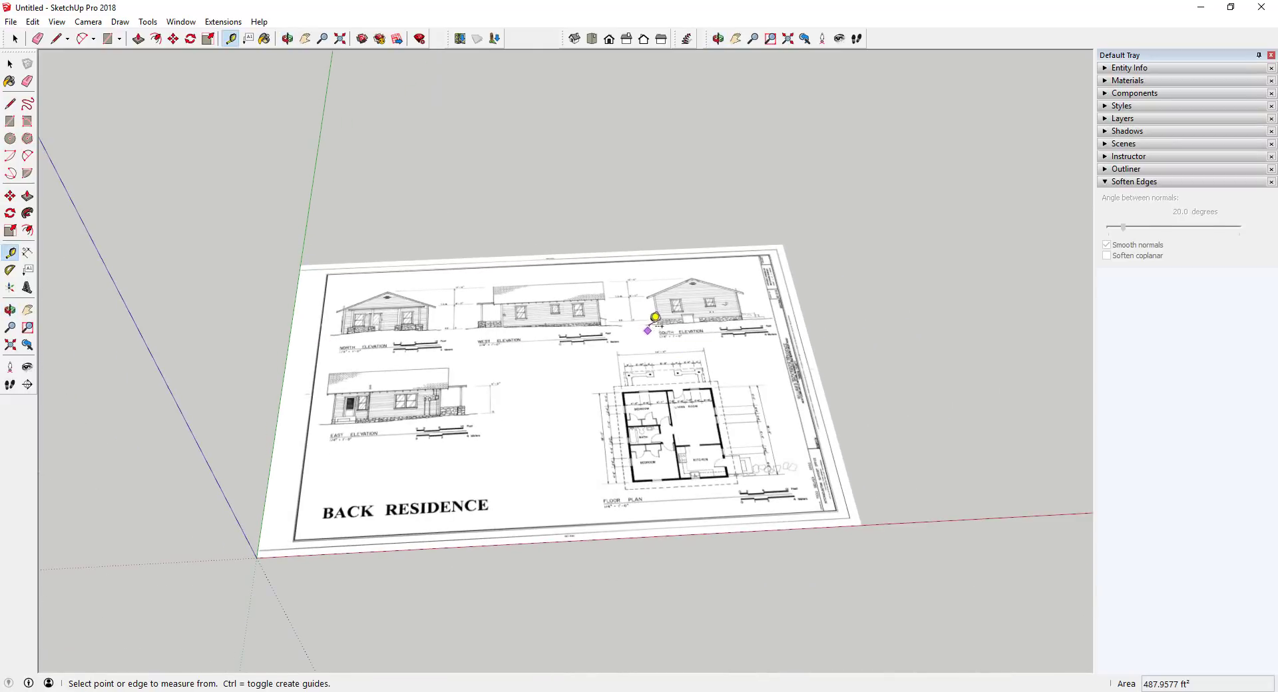
# Step: Return the camera to the standard top view, facing the floor plan
pyautogui.click(592, 39)
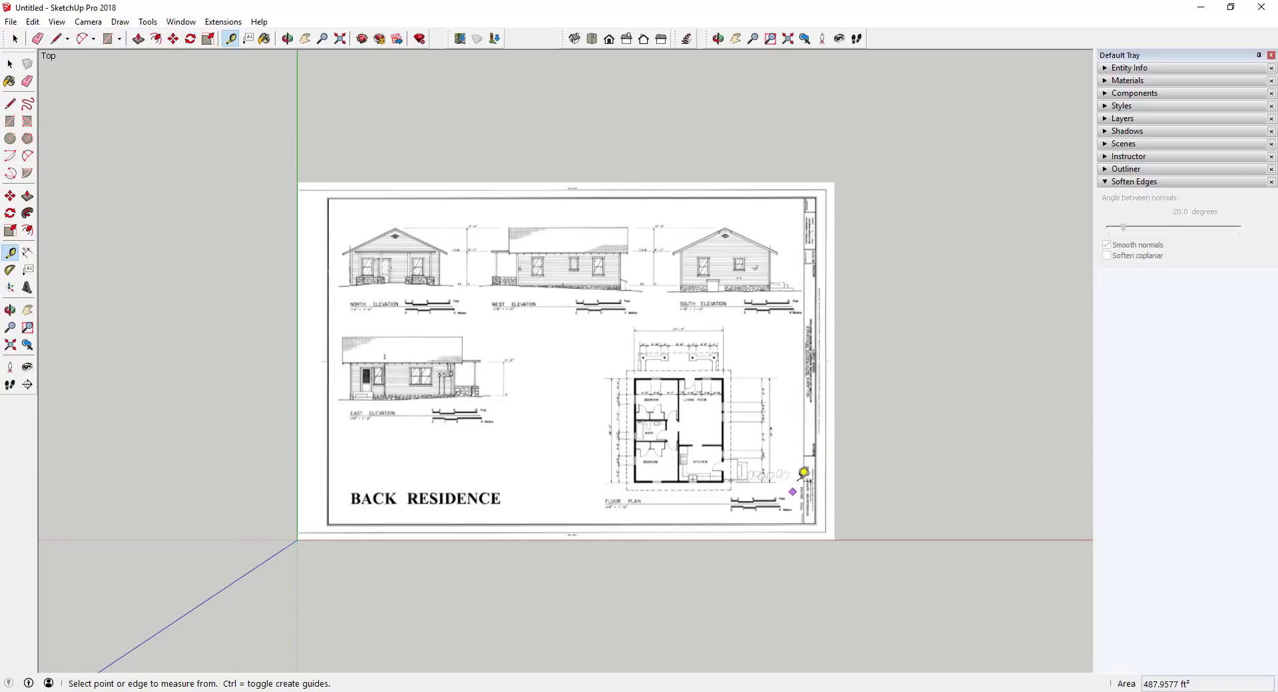
pyautogui.scroll(3, 802, 450)
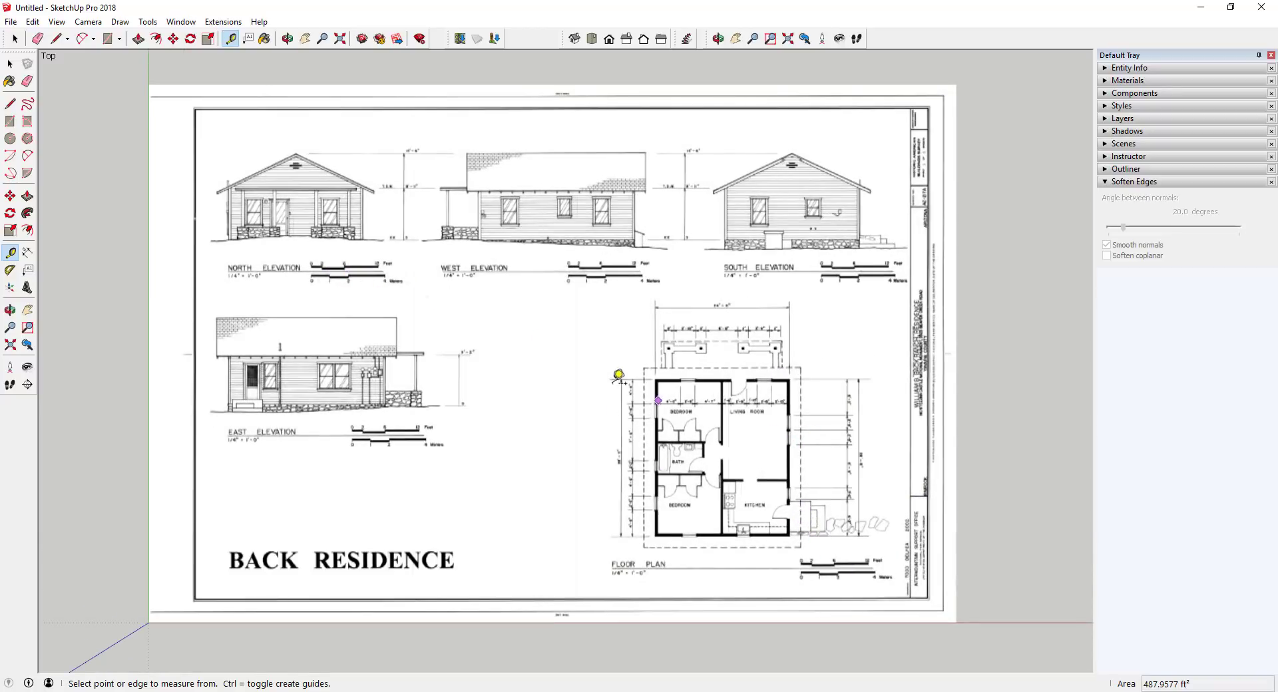
pyautogui.scroll(4, 618, 374)
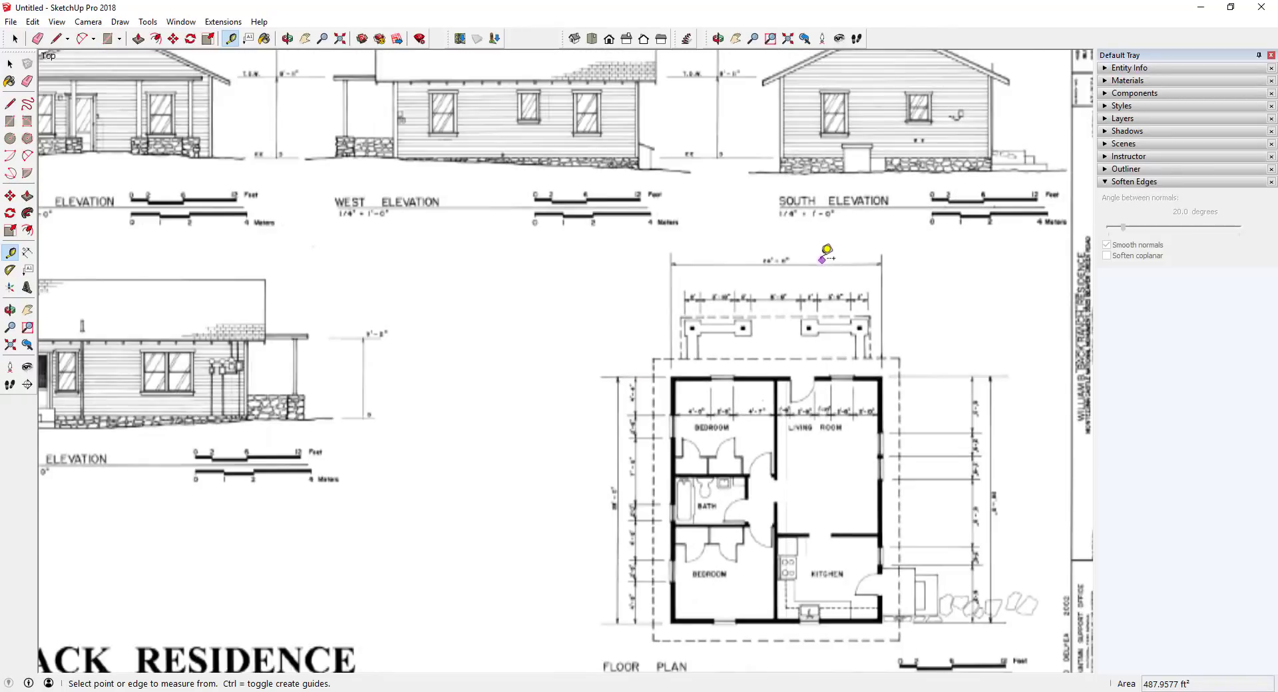
pyautogui.click(181, 22)
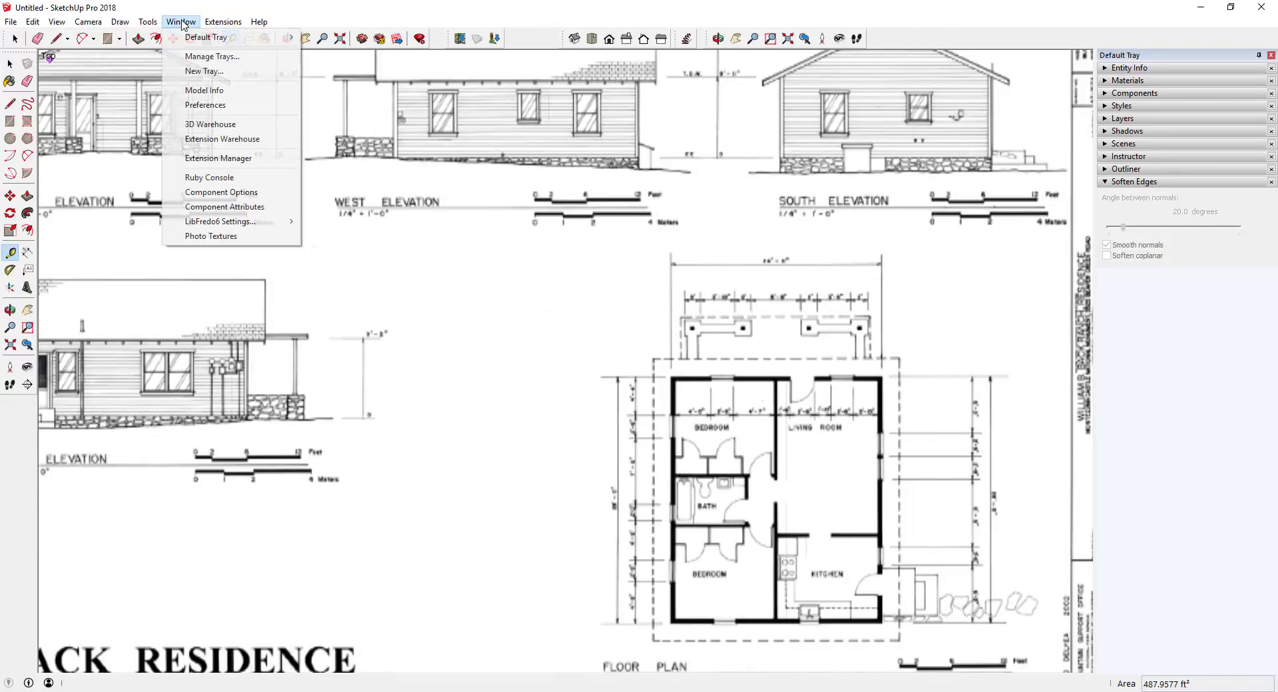
pyautogui.click(203, 90)
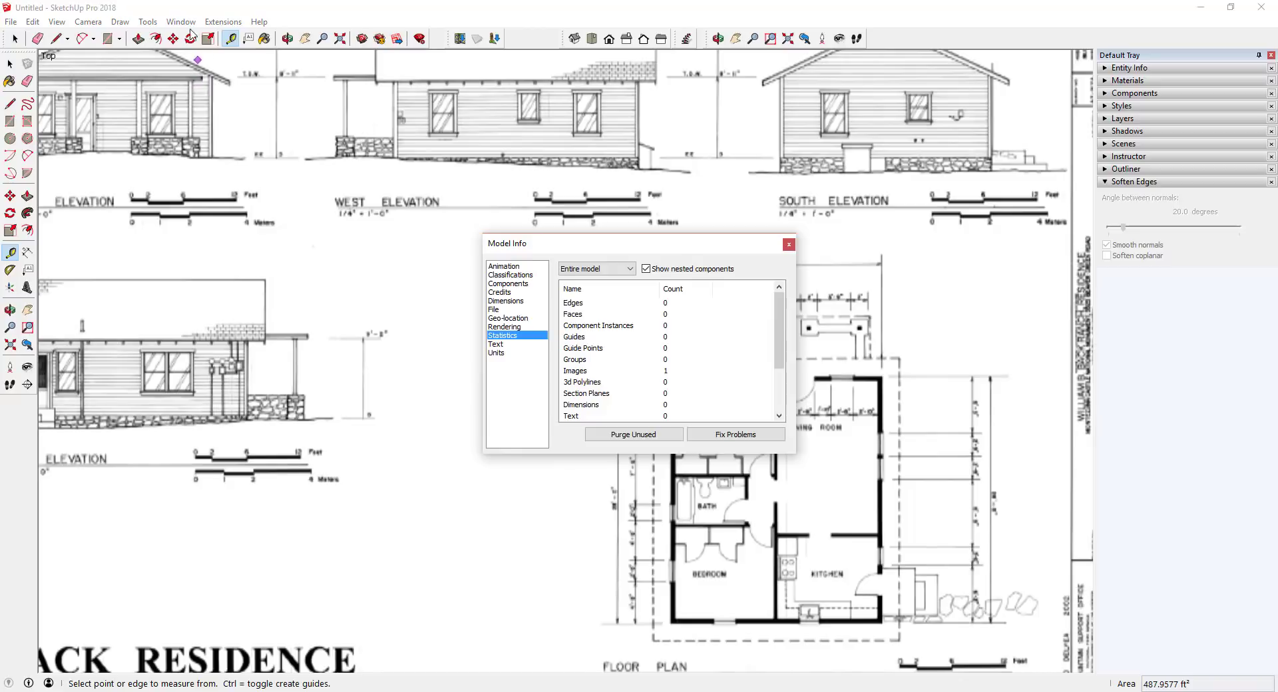
pyautogui.click(504, 327)
pyautogui.click(499, 293)
pyautogui.click(496, 352)
pyautogui.click(497, 344)
pyautogui.click(788, 244)
# Step: Enable the maximum texture size option in the OpenGL preferences to sharpen the imported drawing
pyautogui.click(181, 22)
pyautogui.click(203, 105)
pyautogui.click(493, 306)
pyautogui.click(493, 315)
pyautogui.click(593, 315)
pyautogui.click(702, 401)
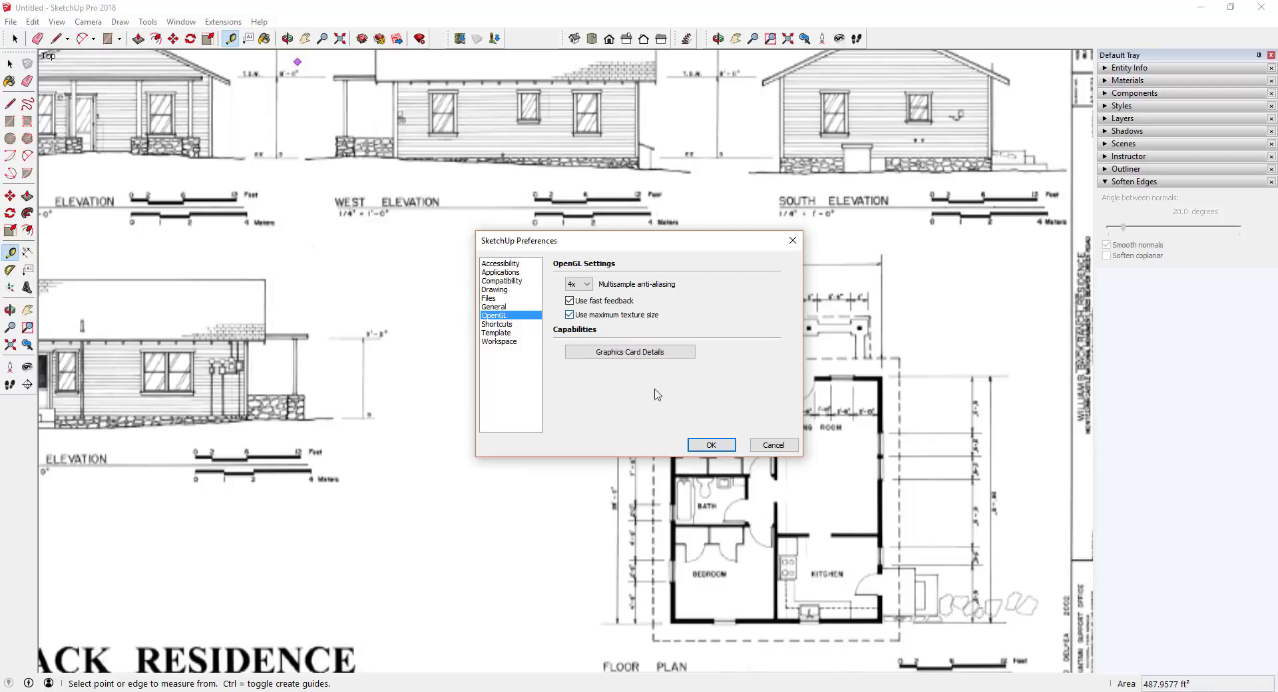
pyautogui.click(709, 445)
# Step: Examine the floor plan's written overall width and length dimensions to find a known distance for scaling
pyautogui.rightClick(704, 415)
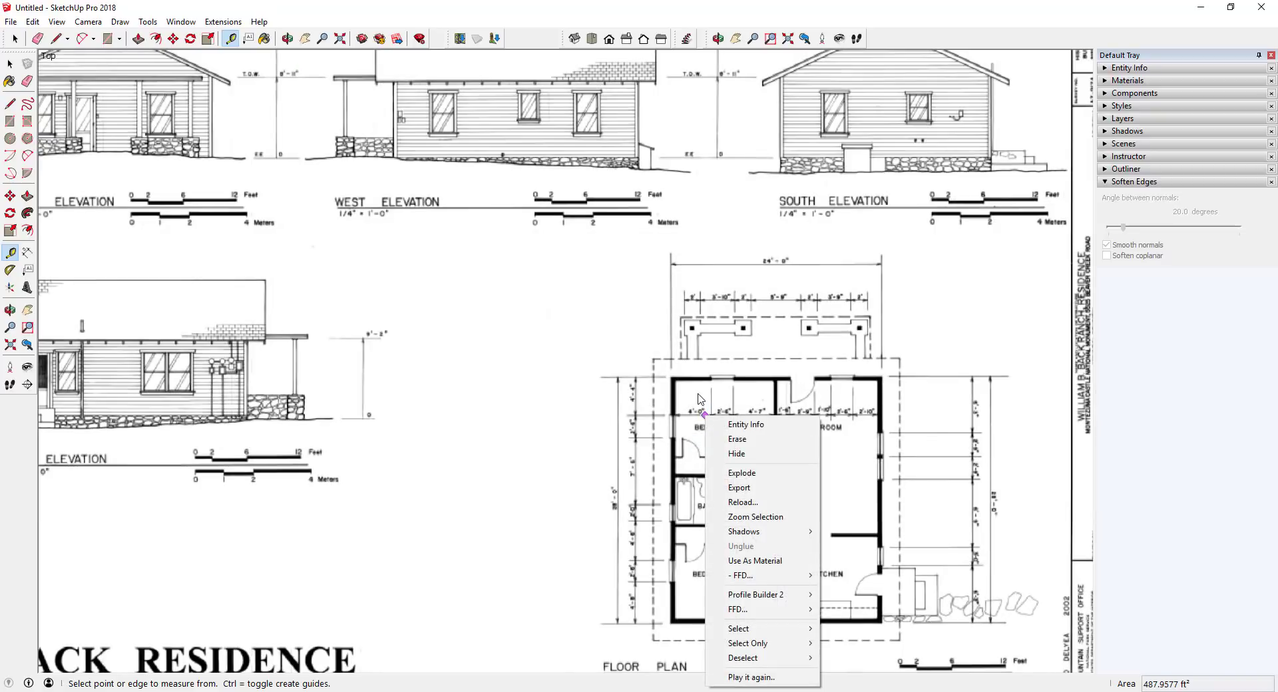
pyautogui.press('Escape')
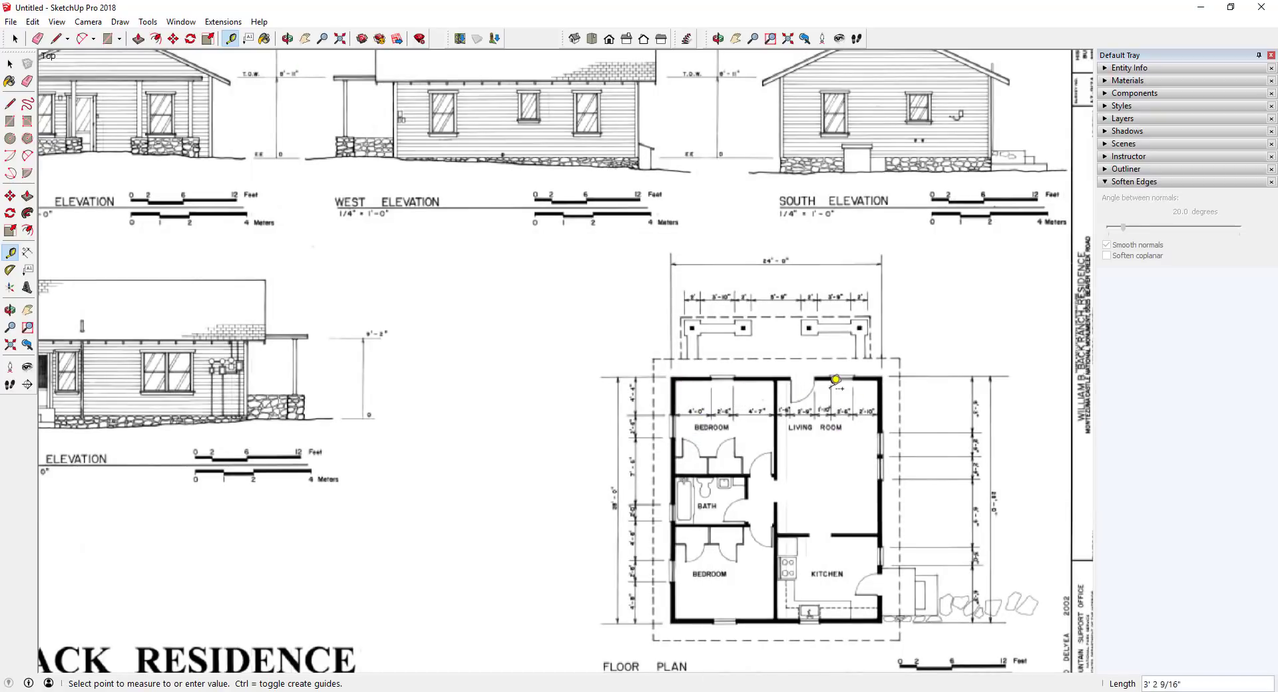
pyautogui.press('space')
pyautogui.scroll(3, 818, 263)
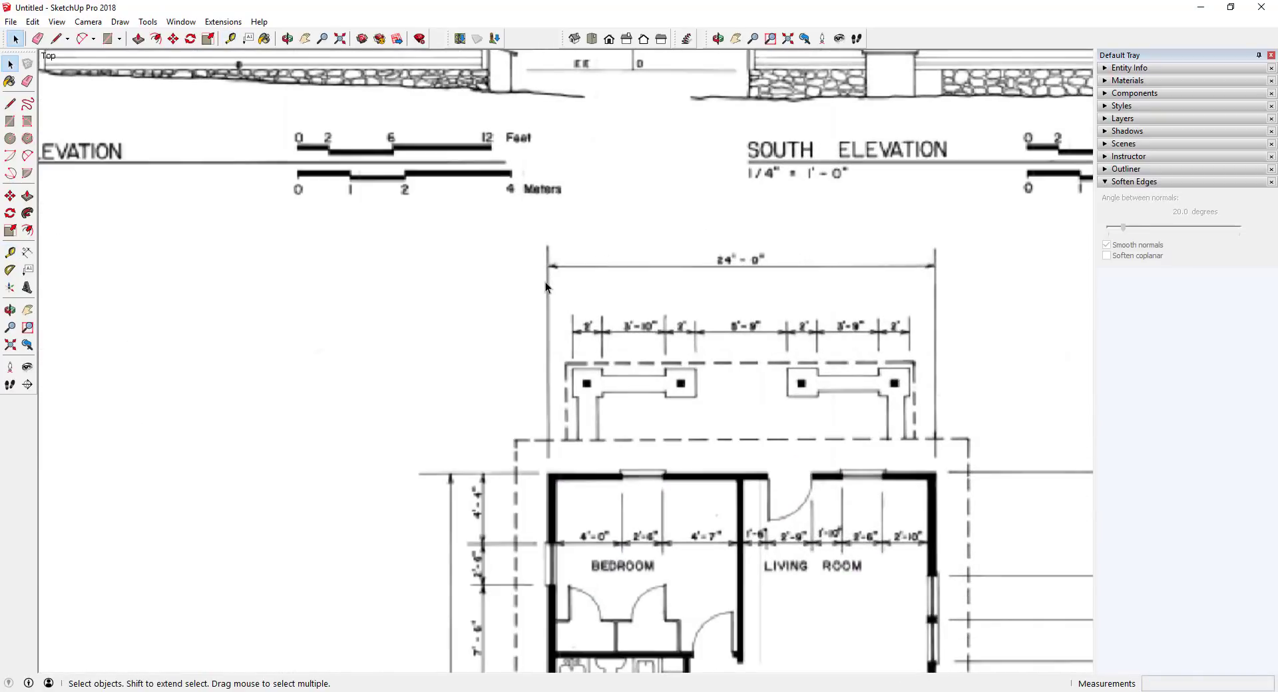
pyautogui.scroll(-5, 724, 287)
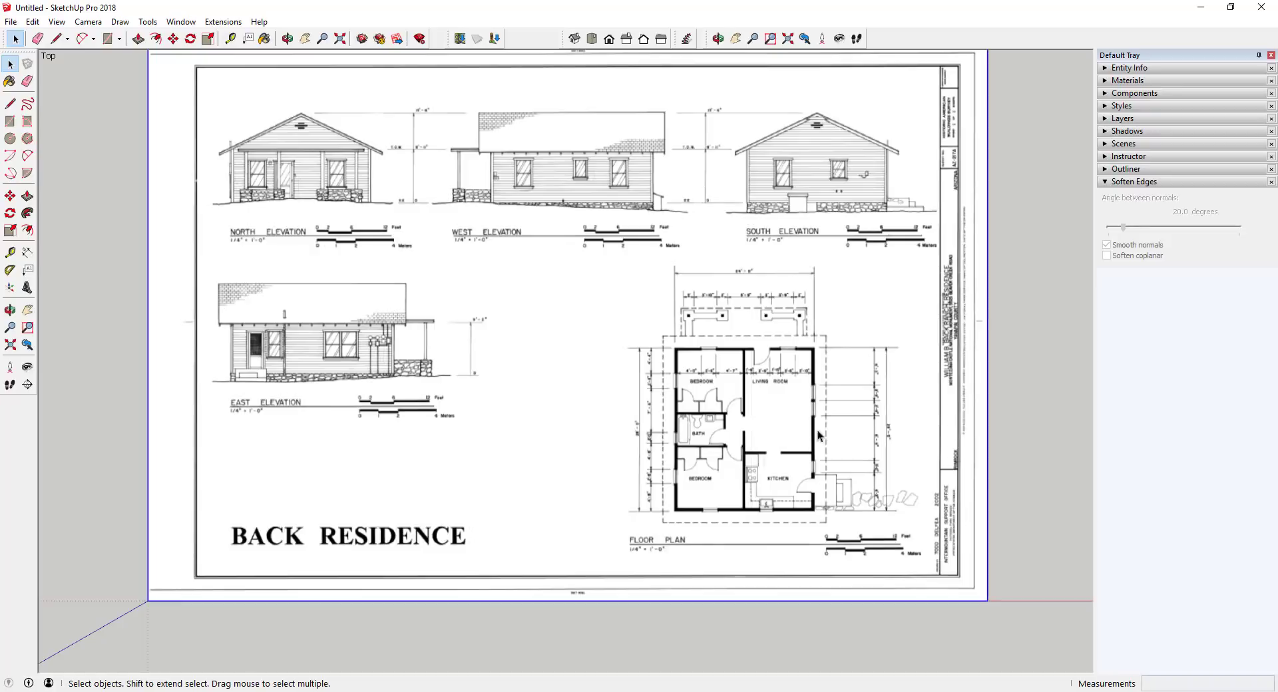
pyautogui.scroll(2, 905, 393)
pyautogui.scroll(-2, 707, 345)
pyautogui.scroll(2, 707, 345)
pyautogui.scroll(-1, 663, 320)
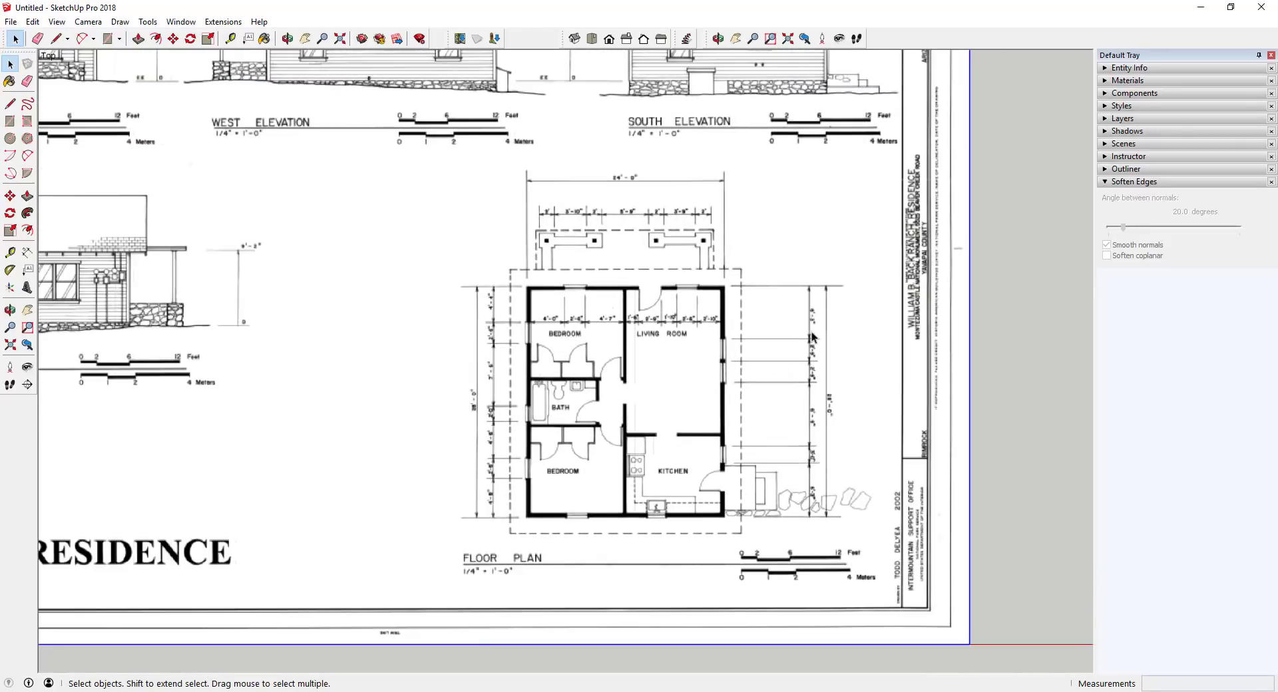
pyautogui.scroll(3, 837, 441)
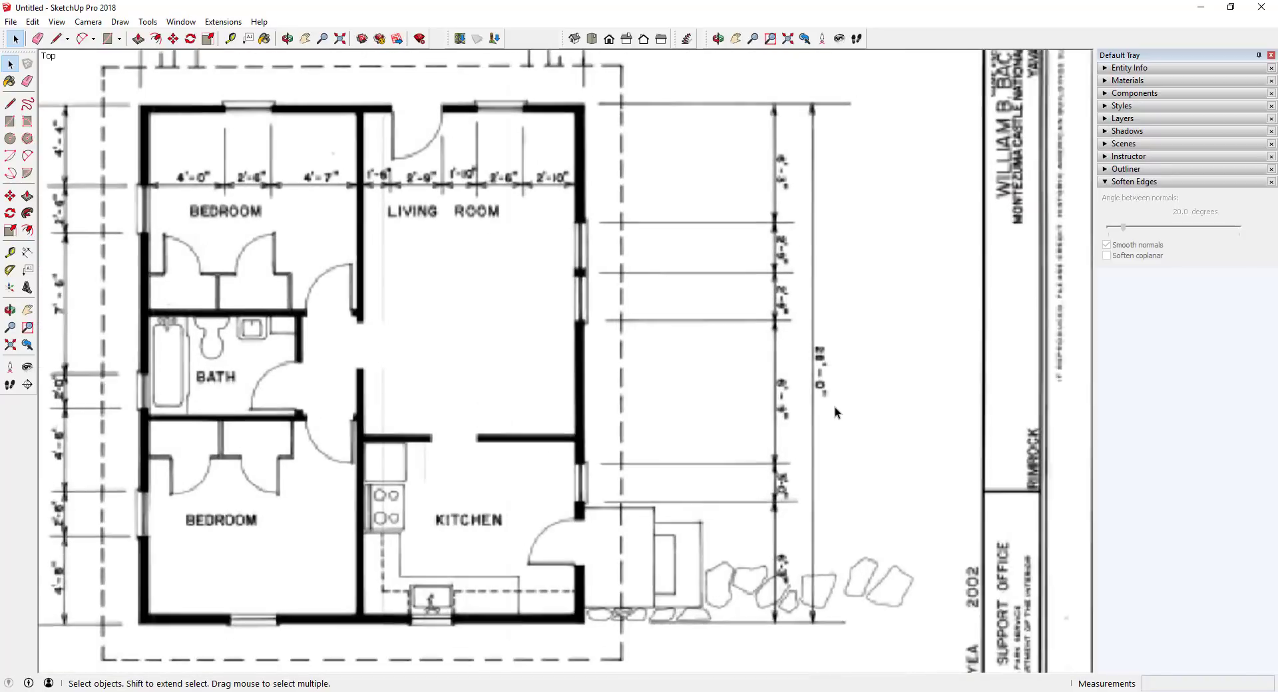
pyautogui.scroll(-2, 806, 338)
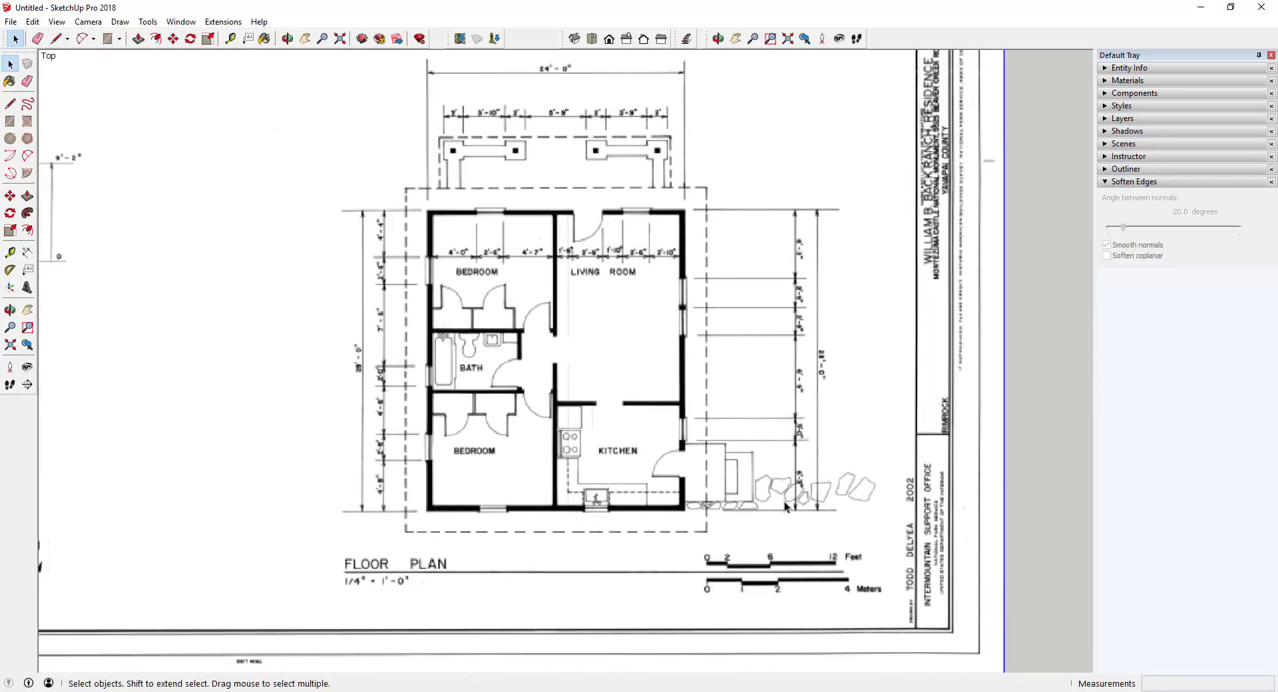
pyautogui.scroll(-4, 818, 506)
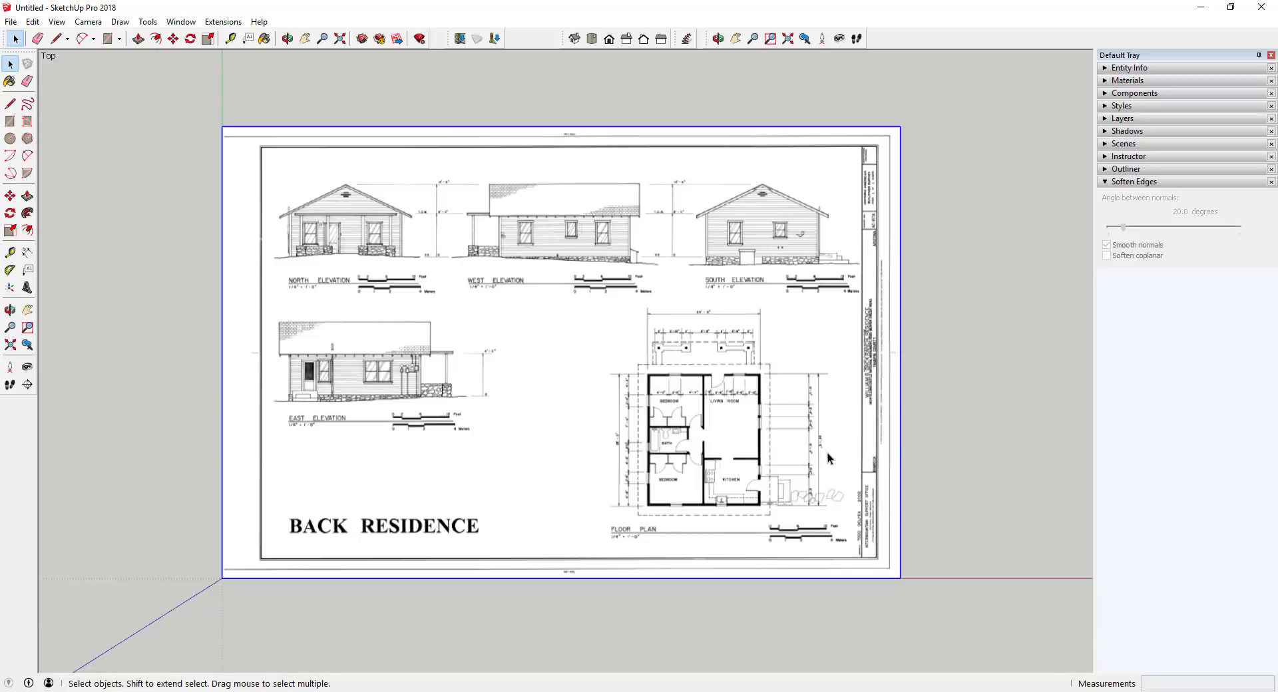
# Step: Measure the segment from 0 to 2 on the floor plan's feet scale bar with the Tape Measure tool
pyautogui.scroll(3, 828, 453)
pyautogui.scroll(-3, 604, 342)
pyautogui.scroll(5, 609, 310)
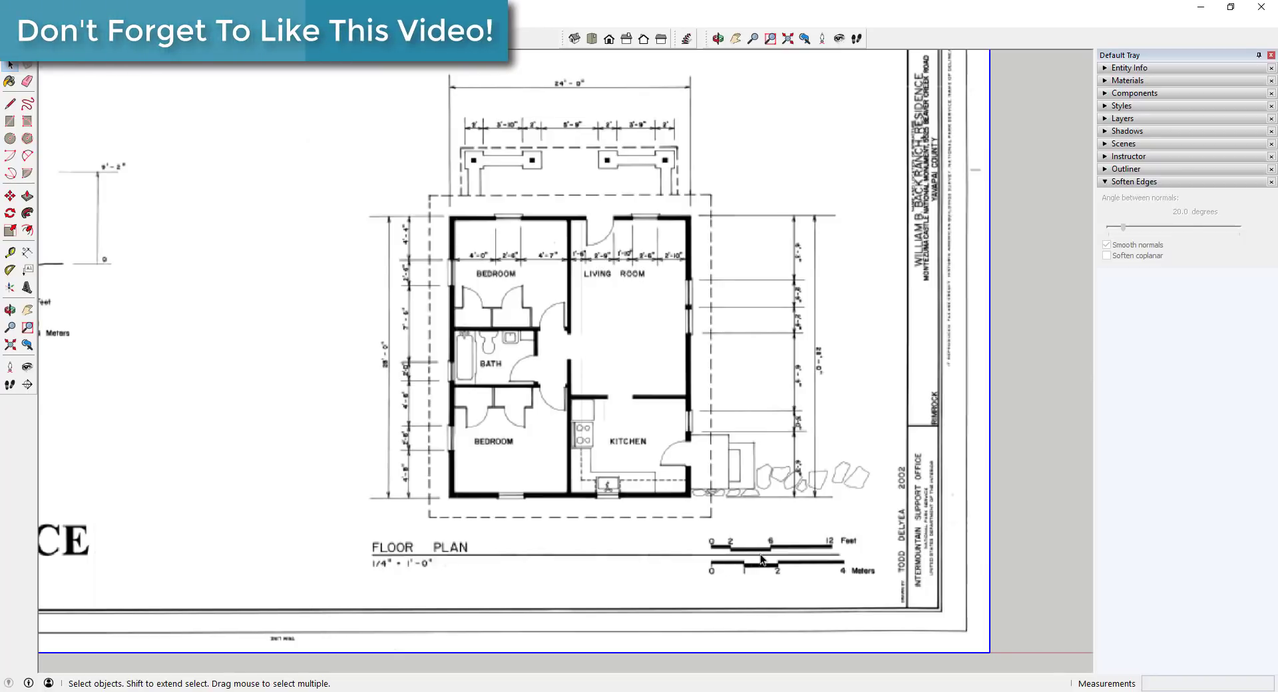
pyautogui.scroll(3, 765, 555)
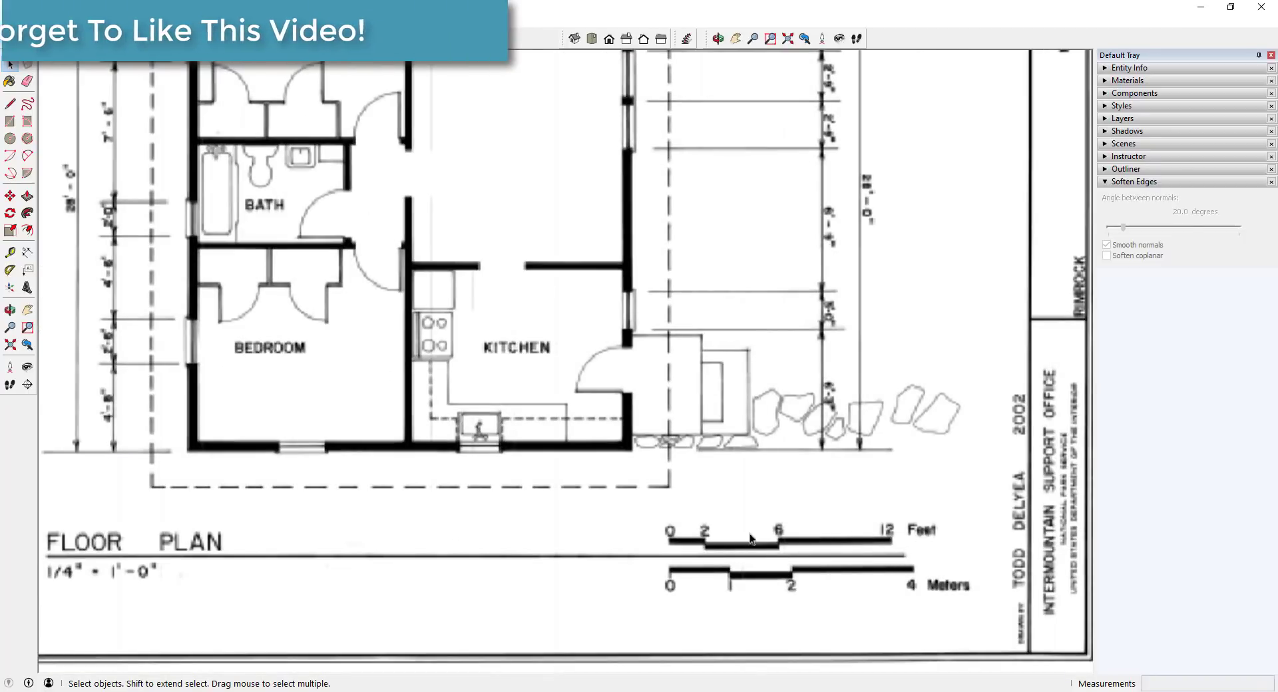
pyautogui.scroll(-3, 643, 533)
pyautogui.scroll(2, 889, 532)
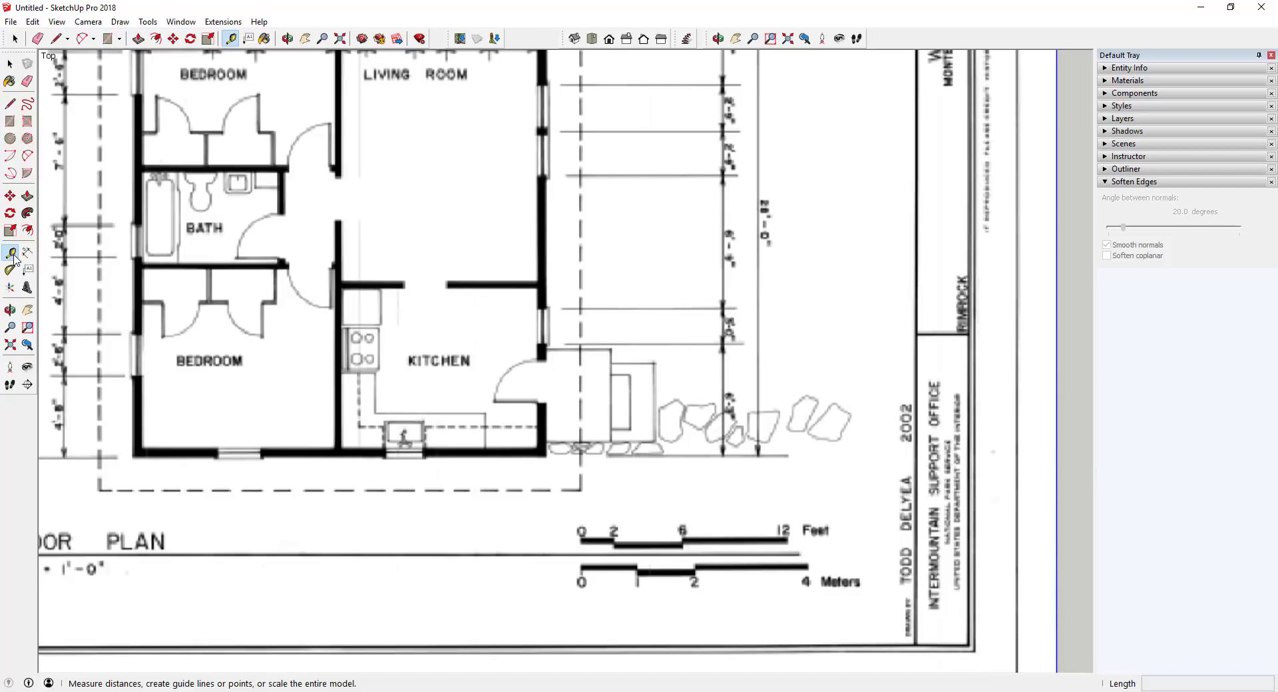
pyautogui.click(11, 254)
pyautogui.scroll(2, 646, 569)
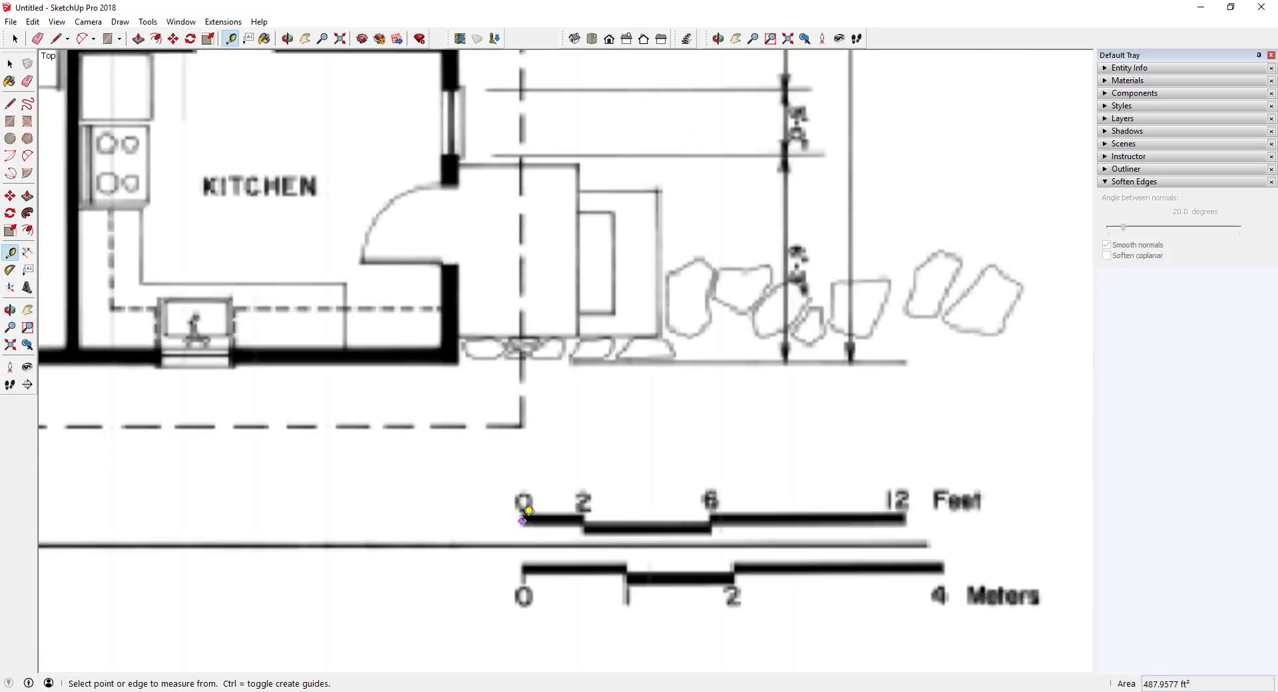
pyautogui.click(522, 521)
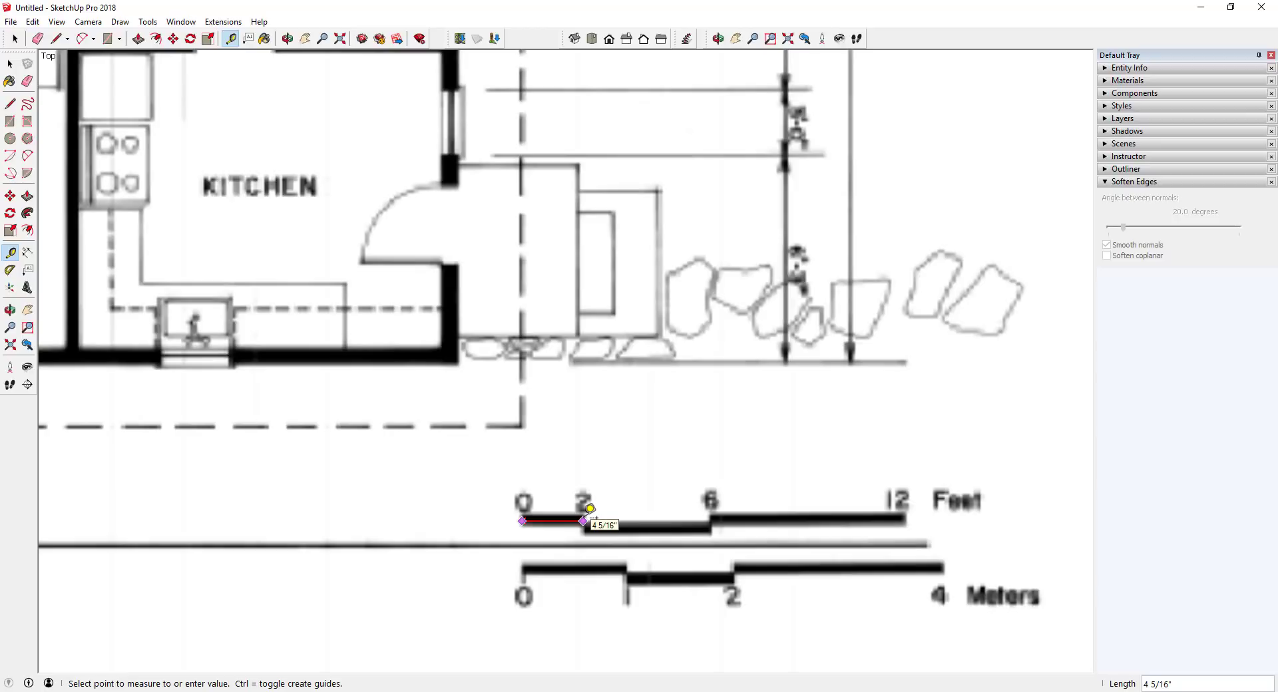
pyautogui.click(589, 510)
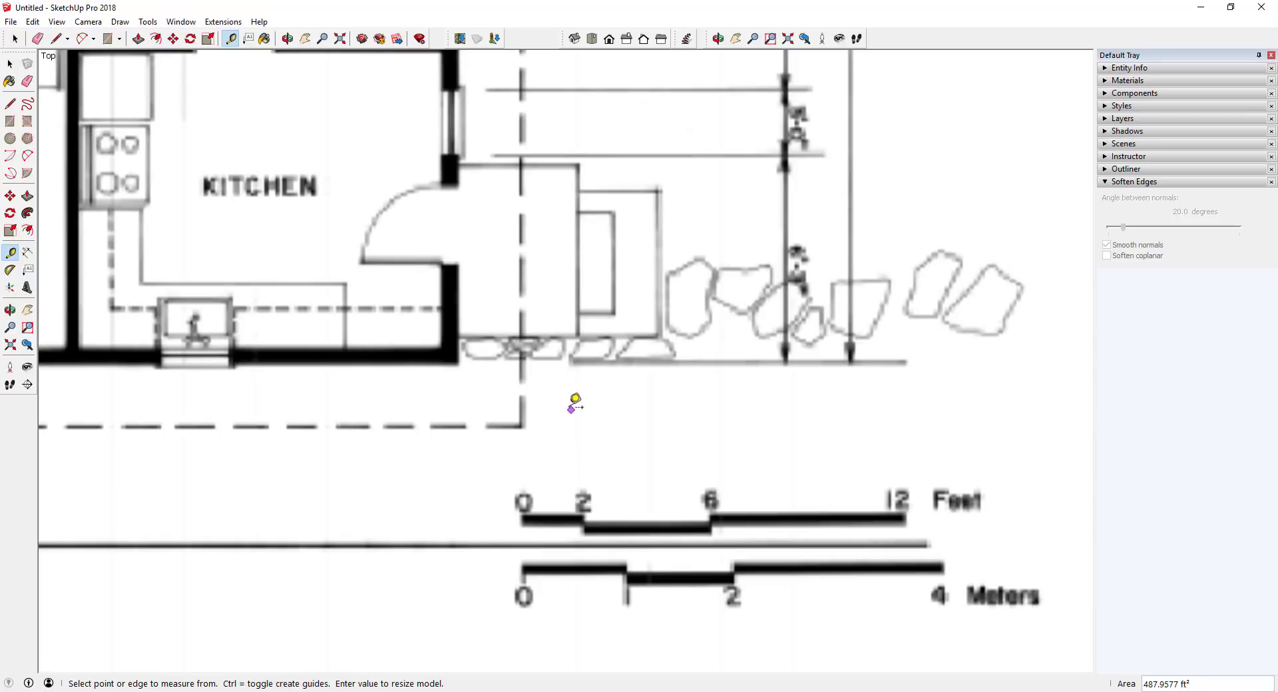
pyautogui.press('space')
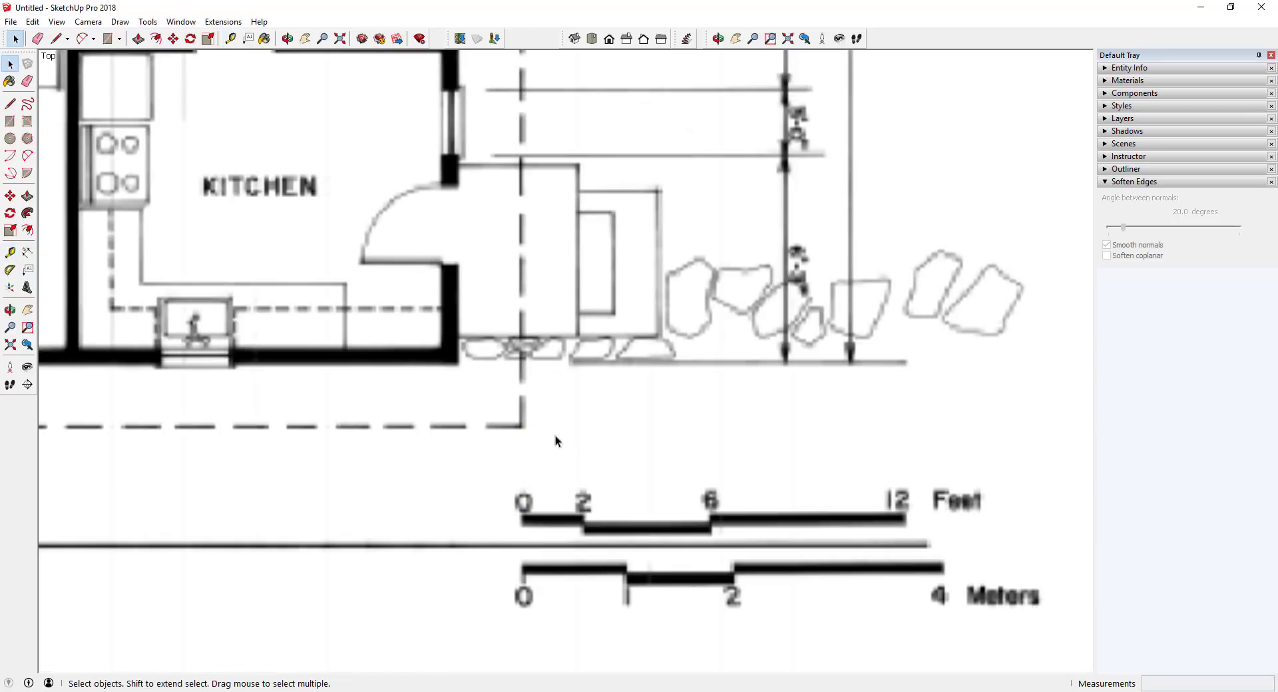
# Step: Resize the whole model with the Tape Measure tool so the floor plan scale bar's 0-to-2 segment equals 2 feet
pyautogui.click(10, 253)
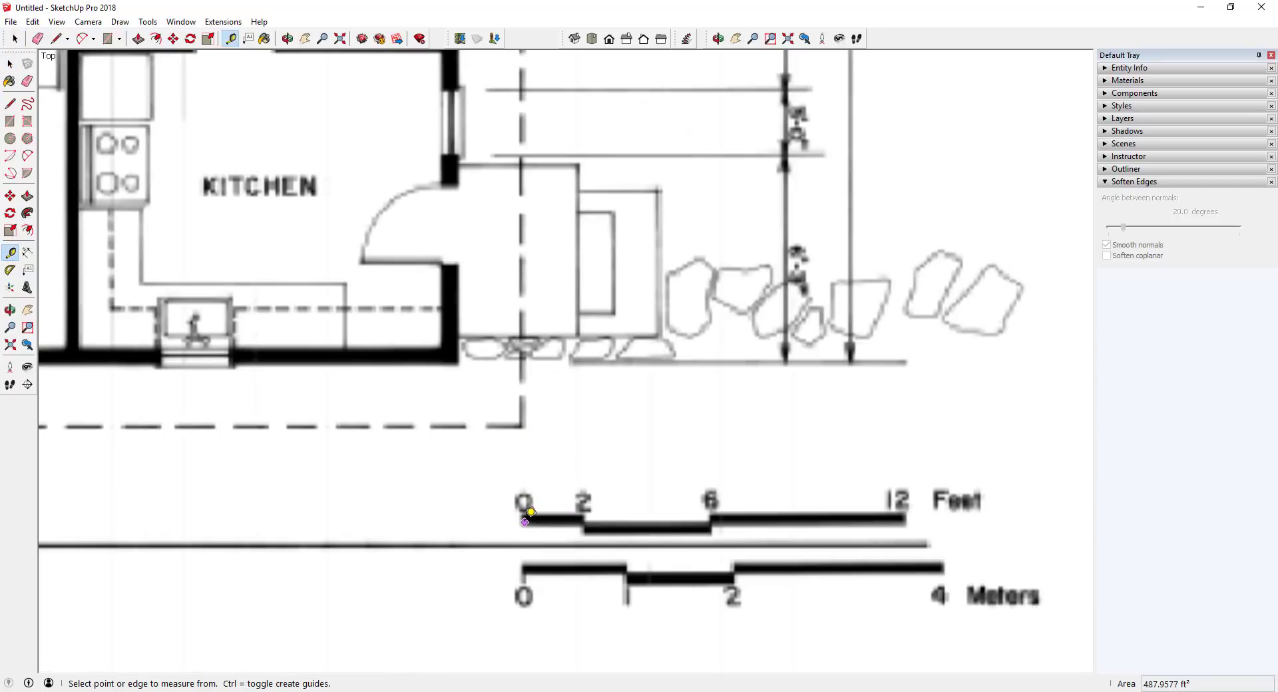
pyautogui.click(524, 521)
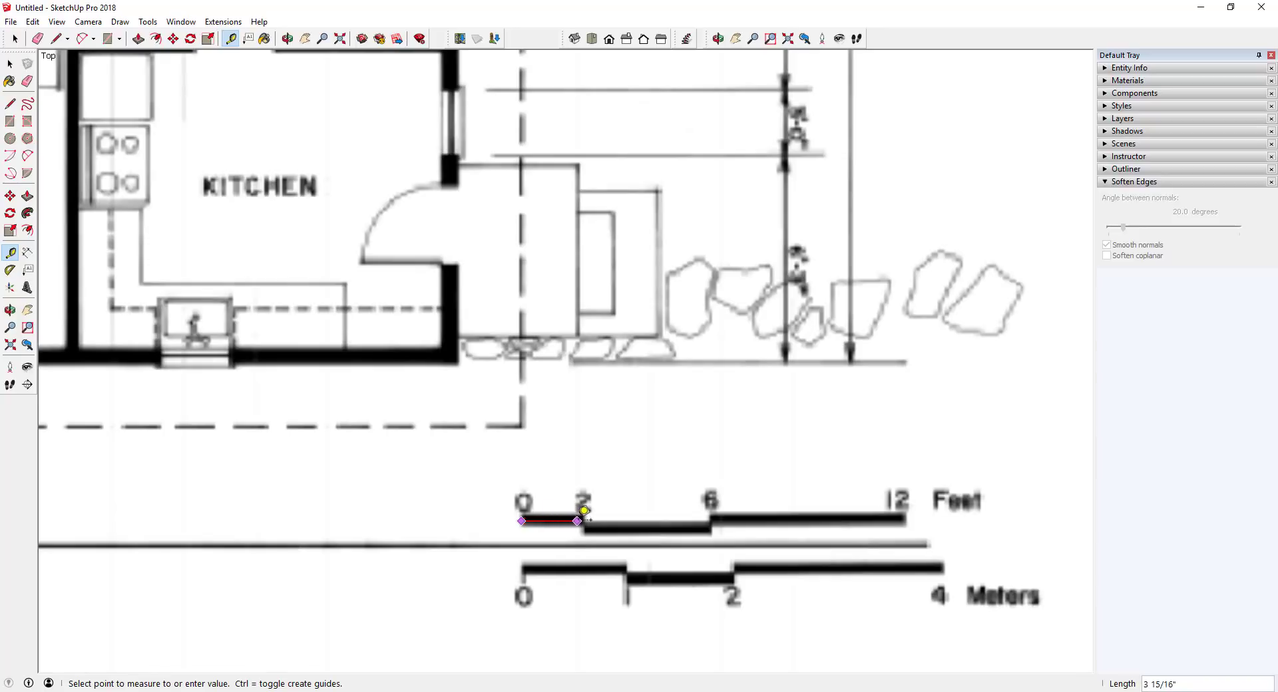
pyautogui.scroll(2, 584, 510)
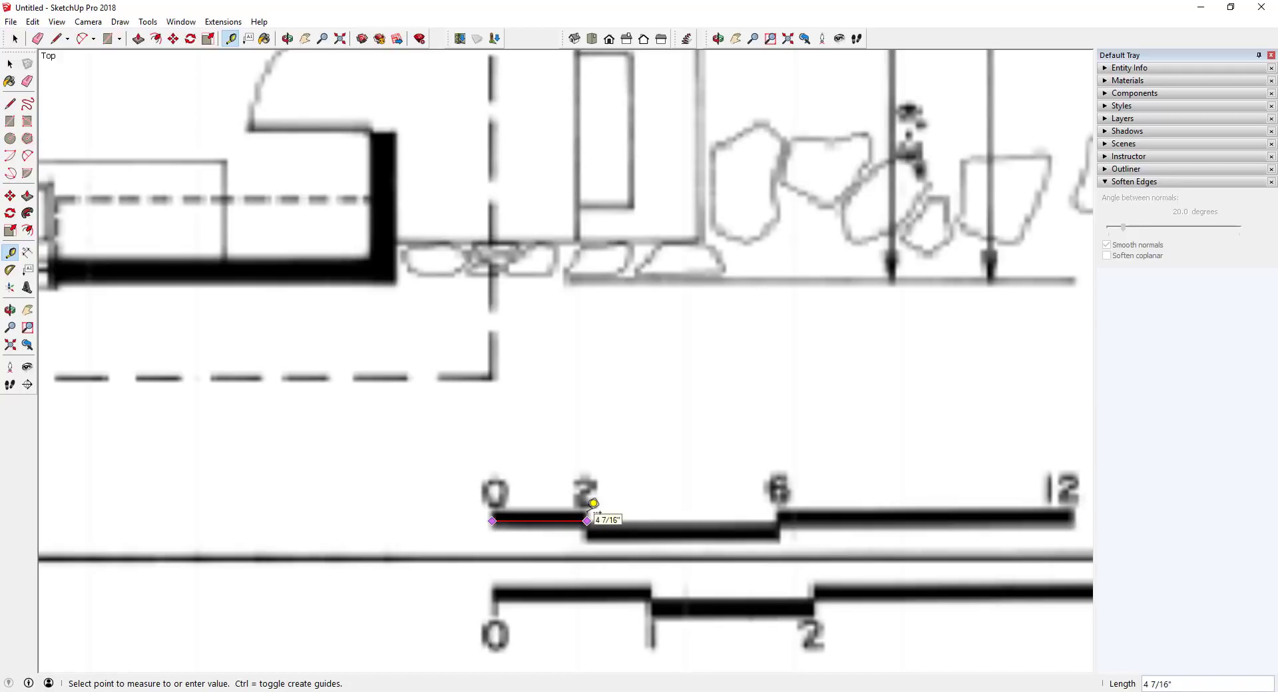
pyautogui.click(593, 503)
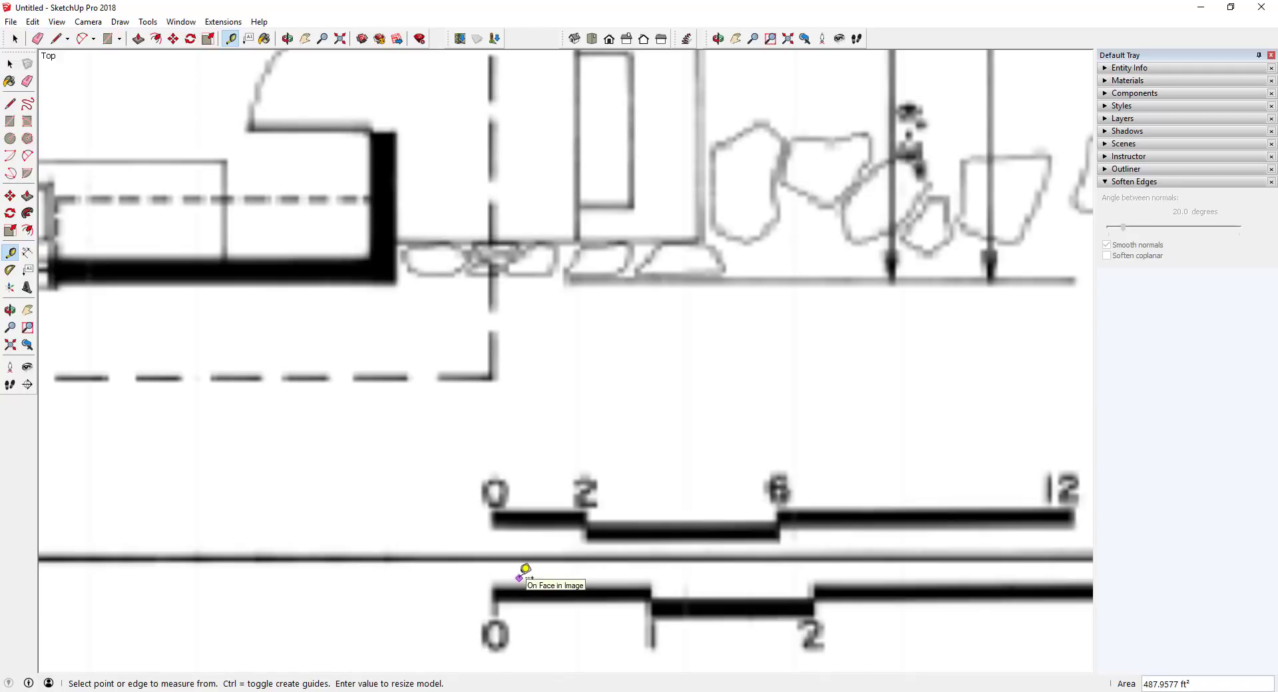
pyautogui.write('2')
pyautogui.press('Return')
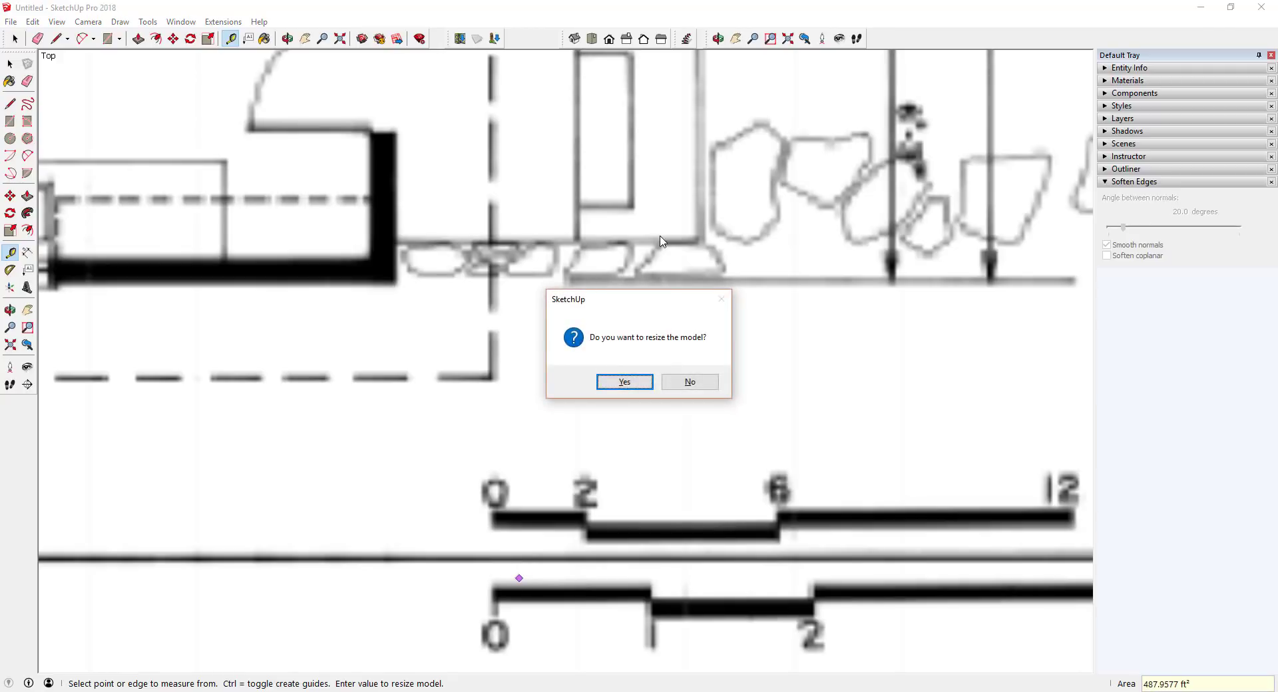
pyautogui.click(624, 383)
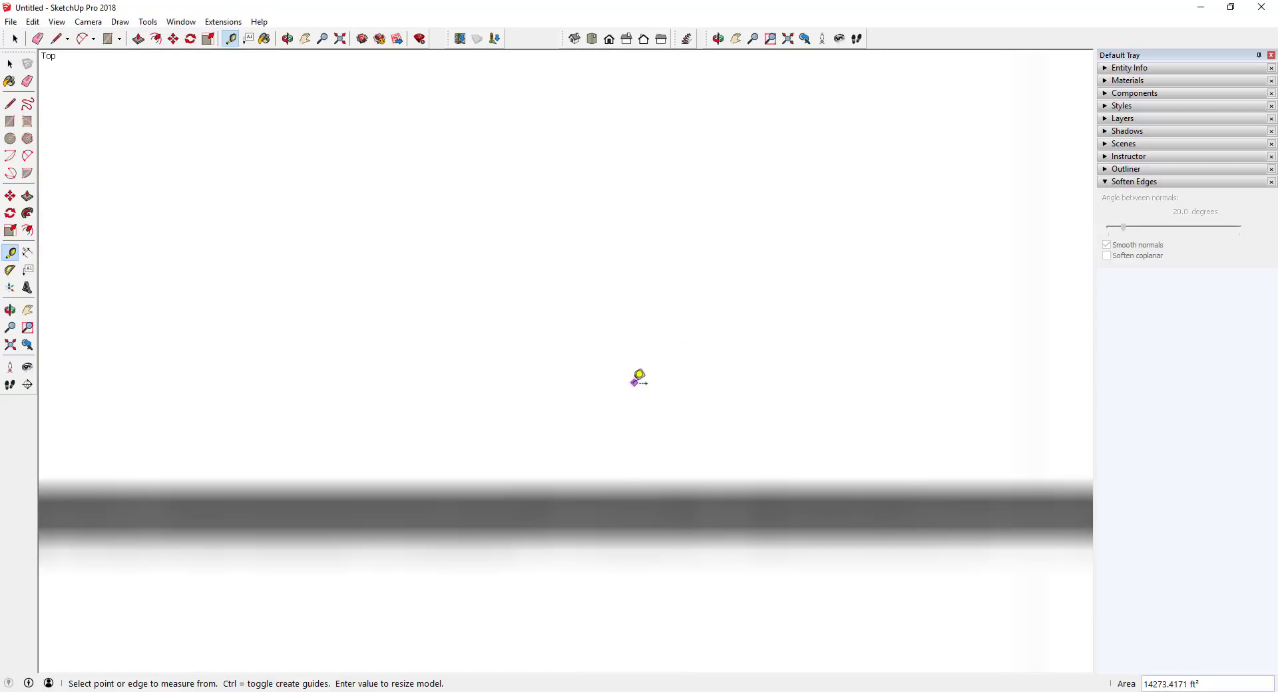
pyautogui.scroll(-3, 605, 397)
pyautogui.scroll(-10, 520, 415)
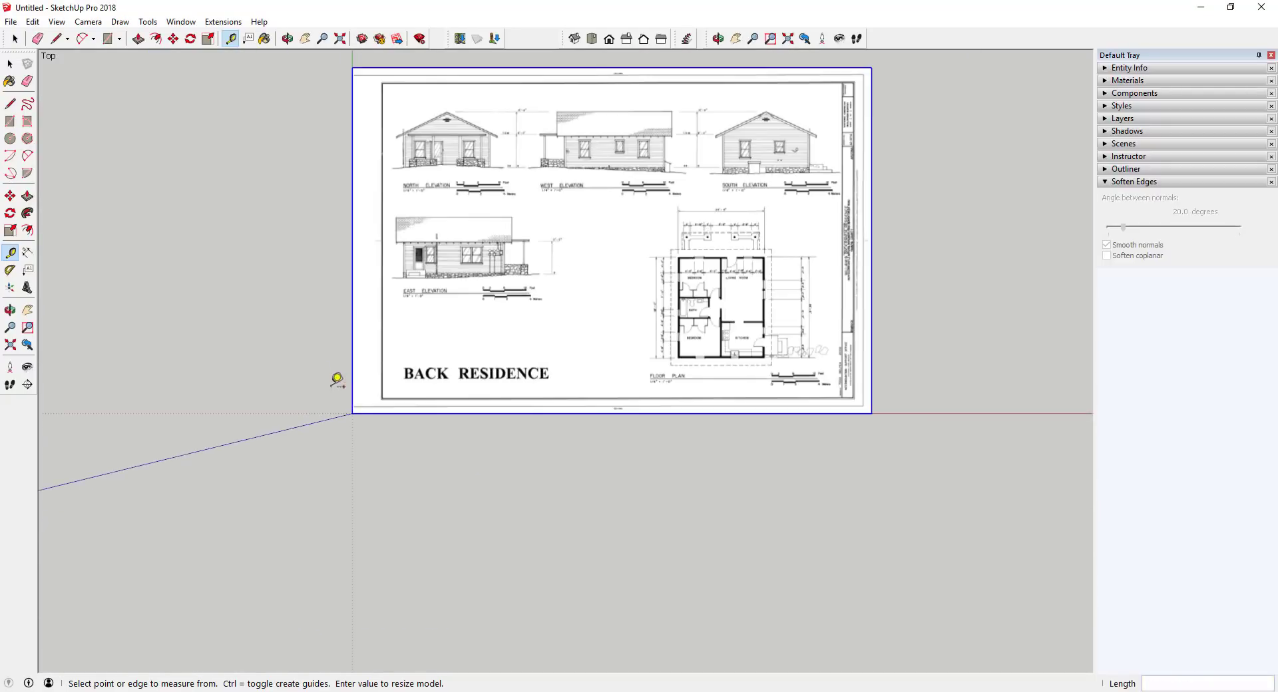
pyautogui.scroll(8, 639, 426)
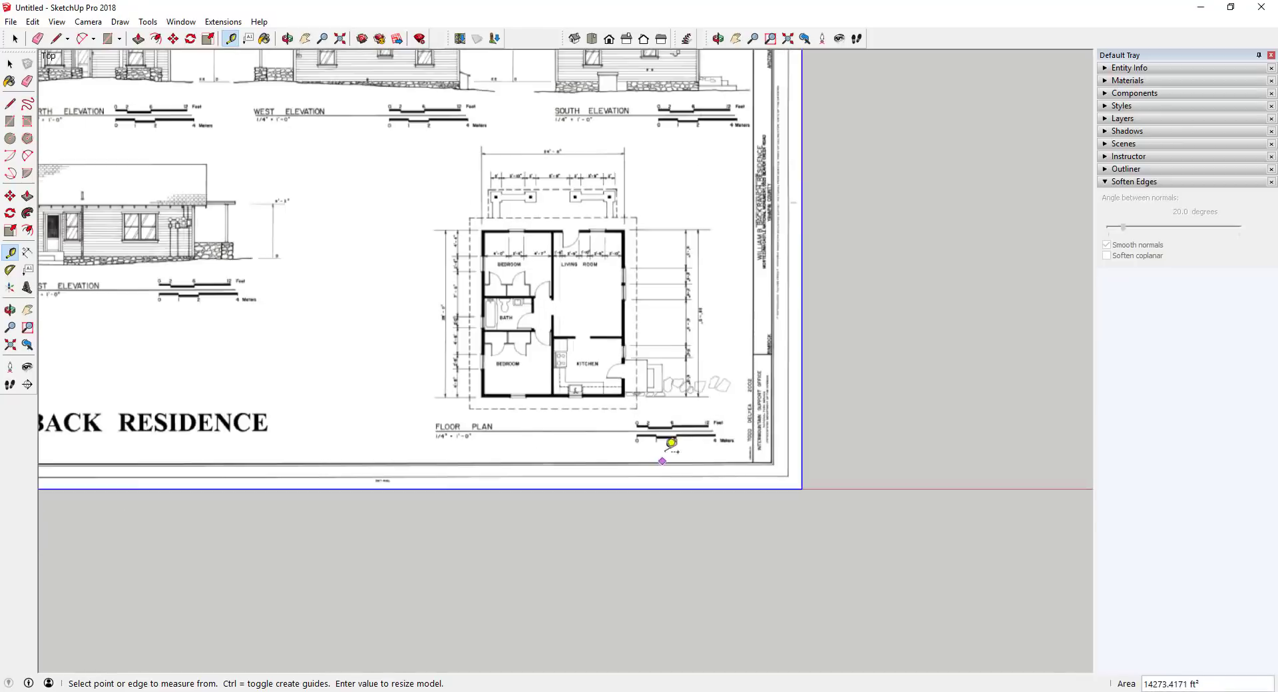
# Step: Measure the 0-to-2 segment of the floor plan's feet scale bar again with the Tape Measure tool
pyautogui.scroll(2, 626, 426)
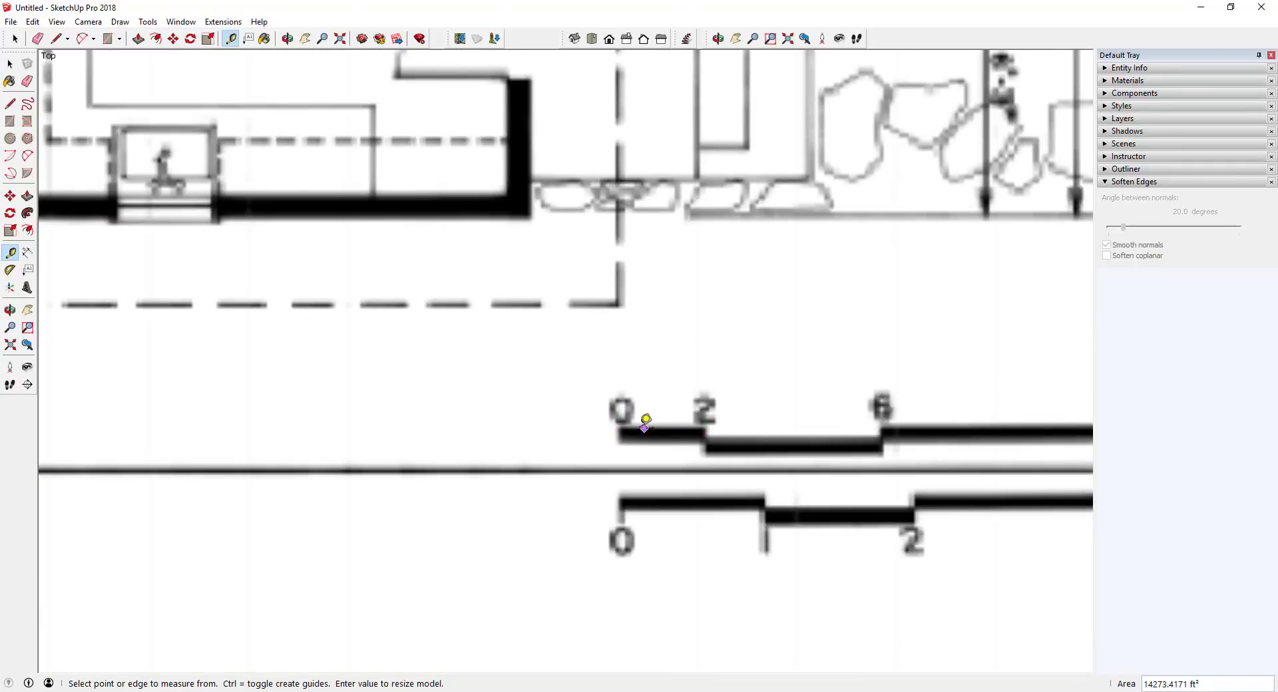
pyautogui.click(619, 433)
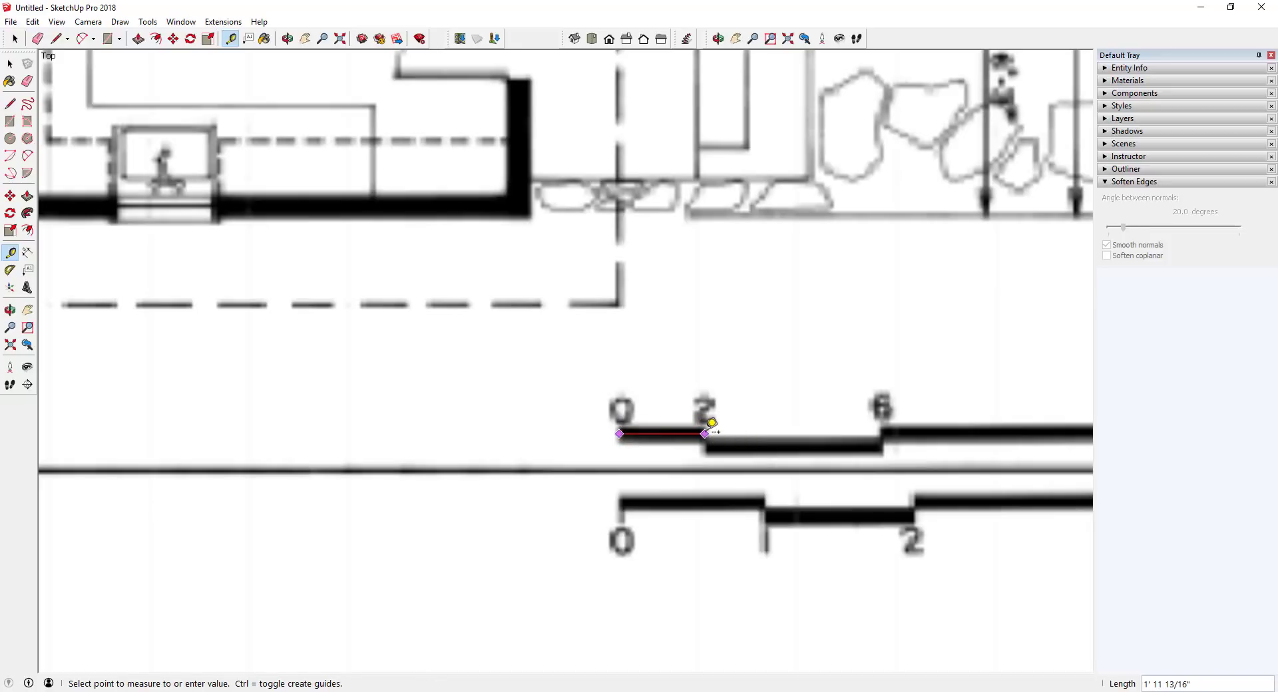
pyautogui.click(707, 431)
# Step: Measure the floor plan's overall width between the extension lines of the 24'-0" dimension
pyautogui.scroll(3, 704, 423)
pyautogui.scroll(-4, 566, 406)
pyautogui.scroll(-5, 566, 406)
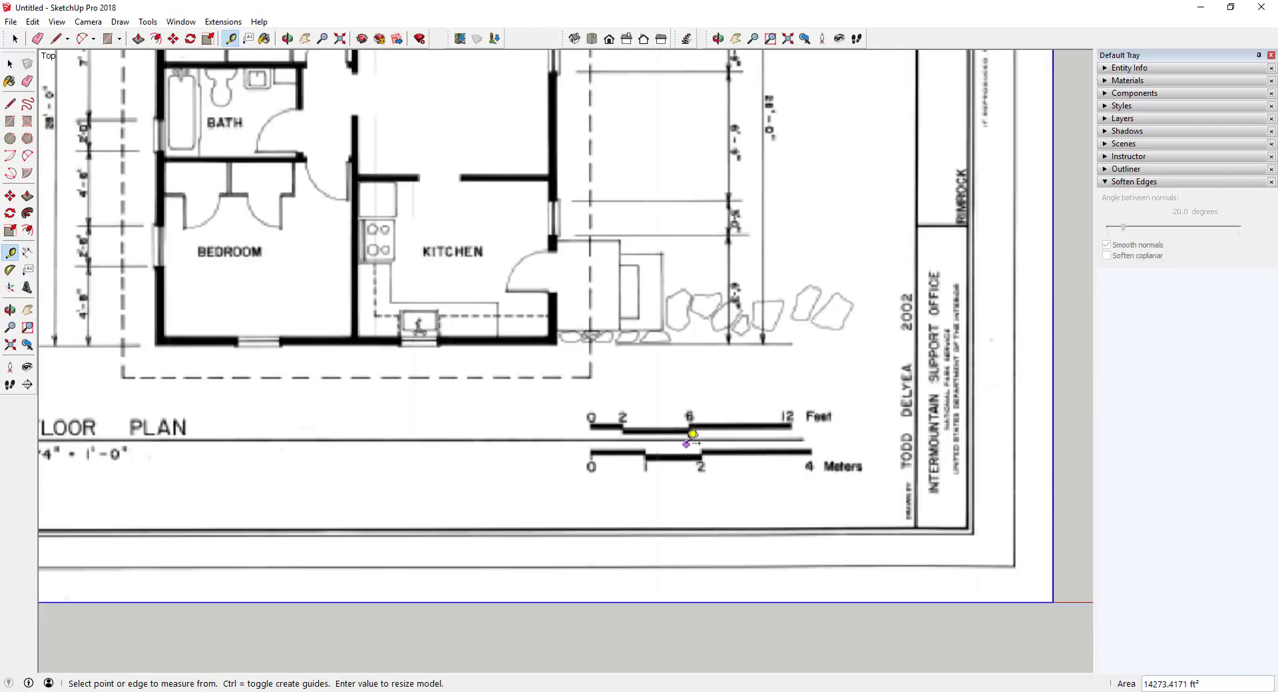
pyautogui.scroll(5, 728, 194)
pyautogui.scroll(-3, 754, 250)
pyautogui.scroll(-2, 747, 223)
pyautogui.scroll(2, 584, 318)
pyautogui.scroll(-2, 573, 323)
pyautogui.scroll(5, 541, 197)
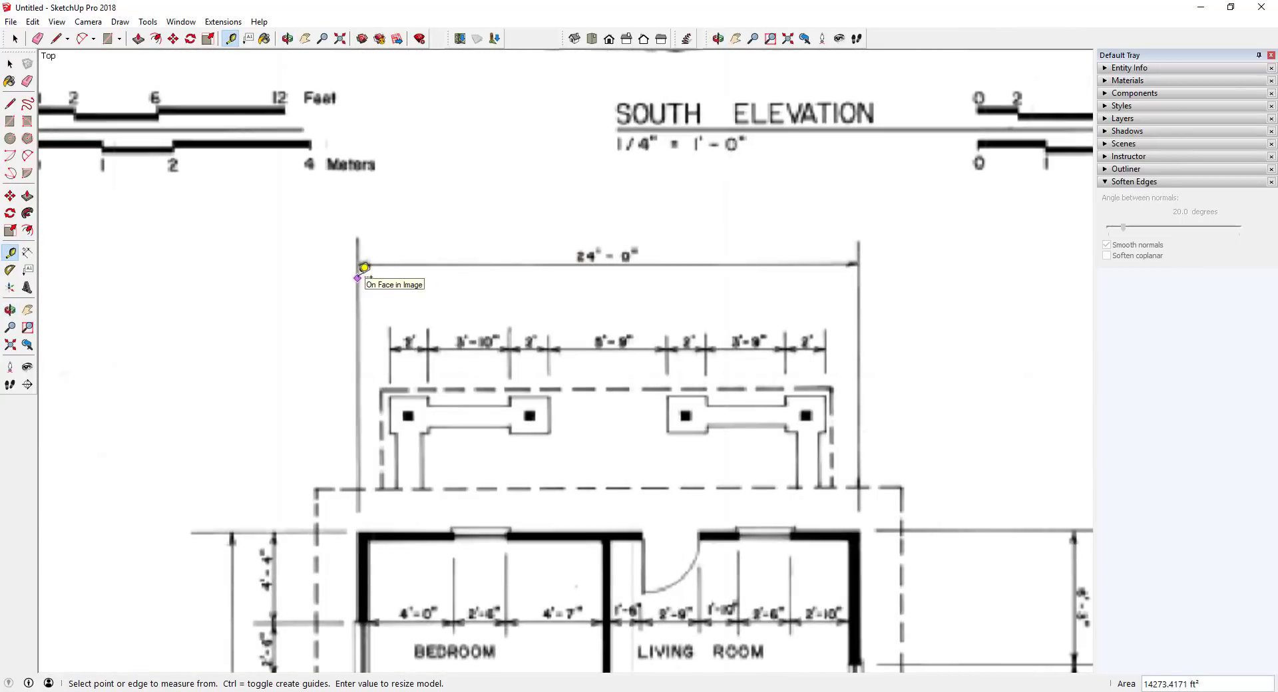
pyautogui.click(359, 277)
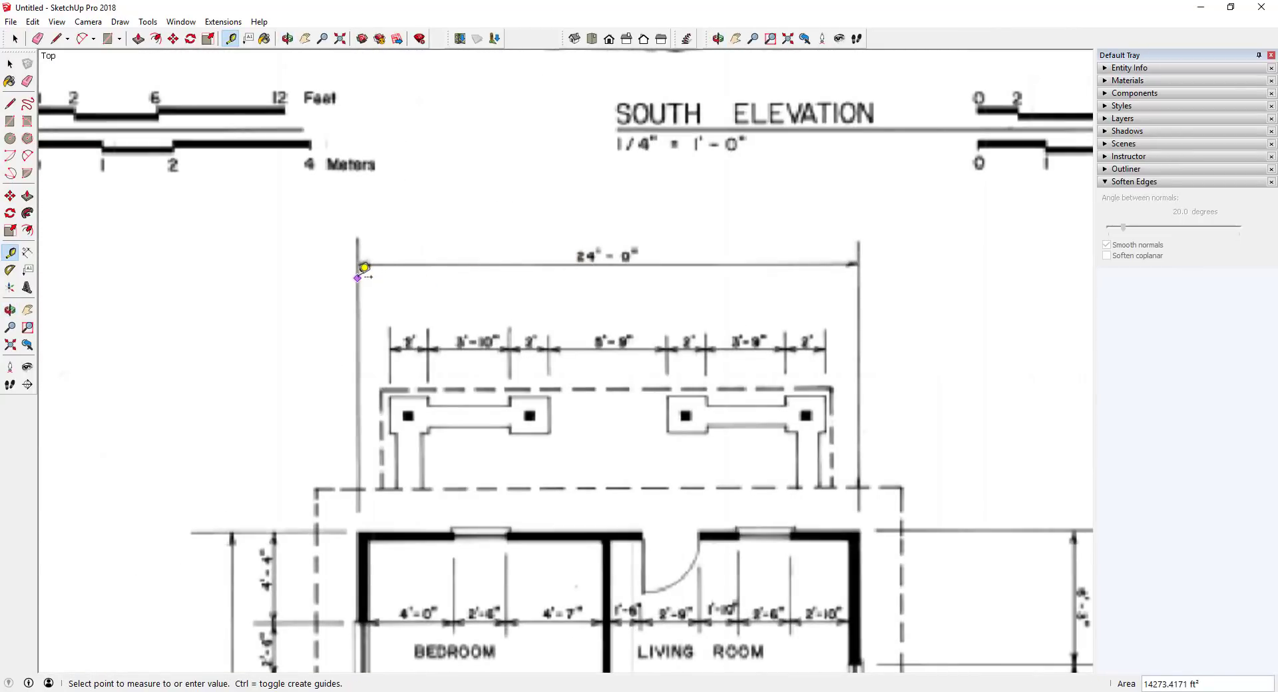
pyautogui.click(859, 277)
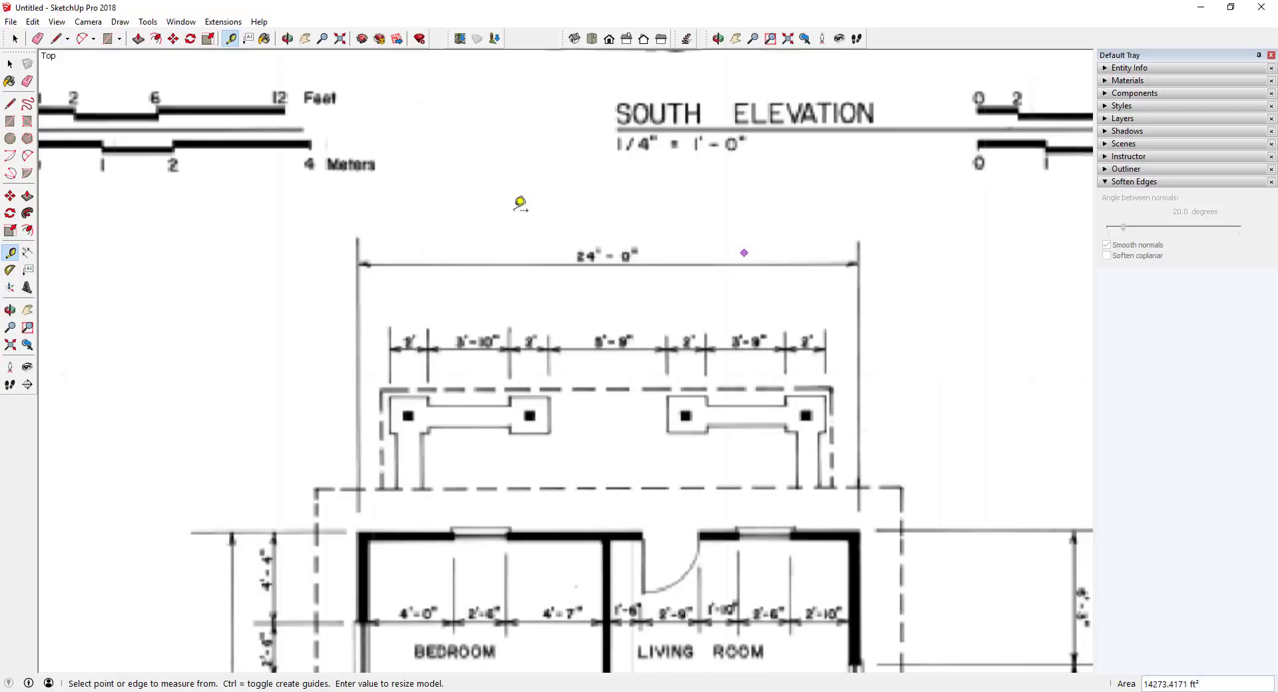
# Step: Measure the floor plan's overall length along the 28'-0" dimension line beside the kitchen and living room
pyautogui.scroll(-3, 599, 279)
pyautogui.scroll(2, 759, 266)
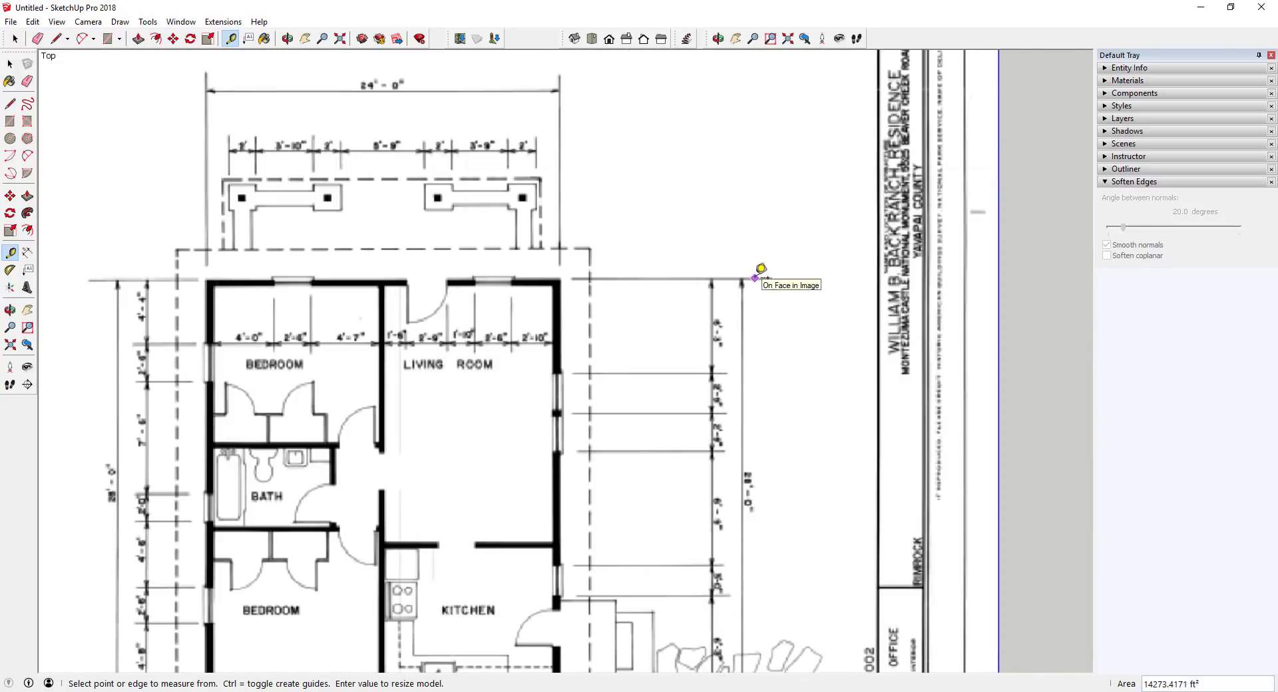
pyautogui.click(755, 277)
pyautogui.scroll(-4, 765, 400)
pyautogui.scroll(5, 753, 480)
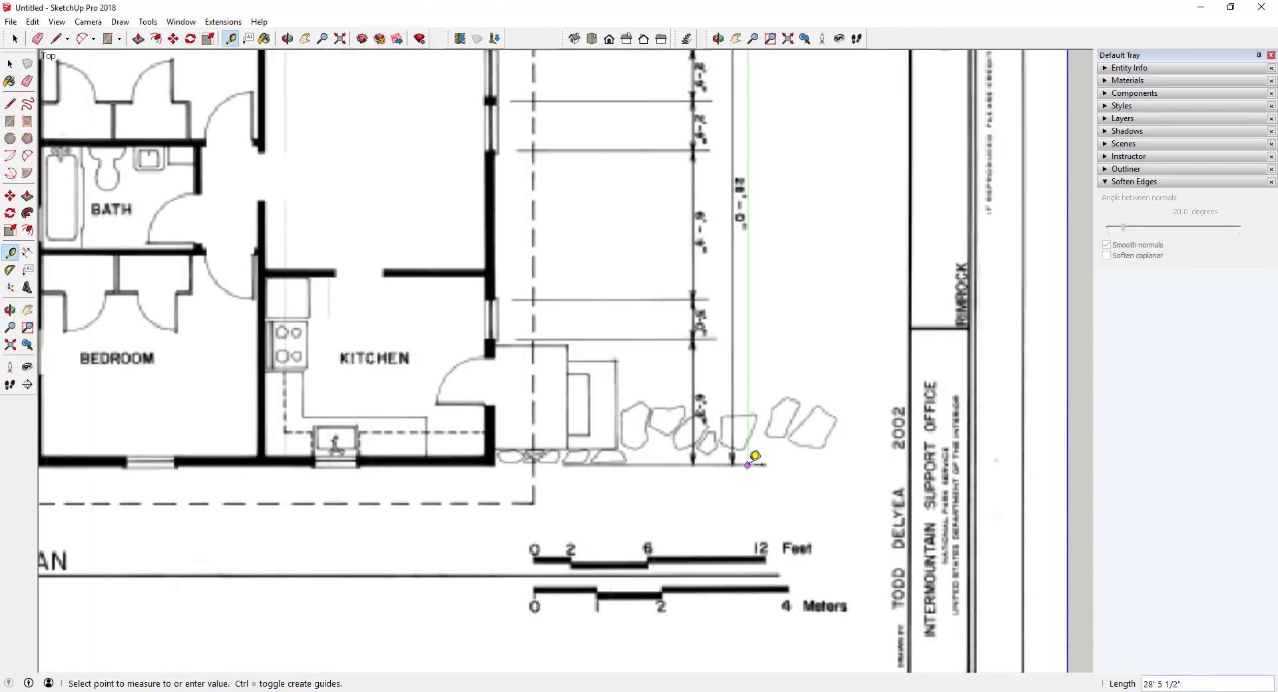
pyautogui.click(755, 457)
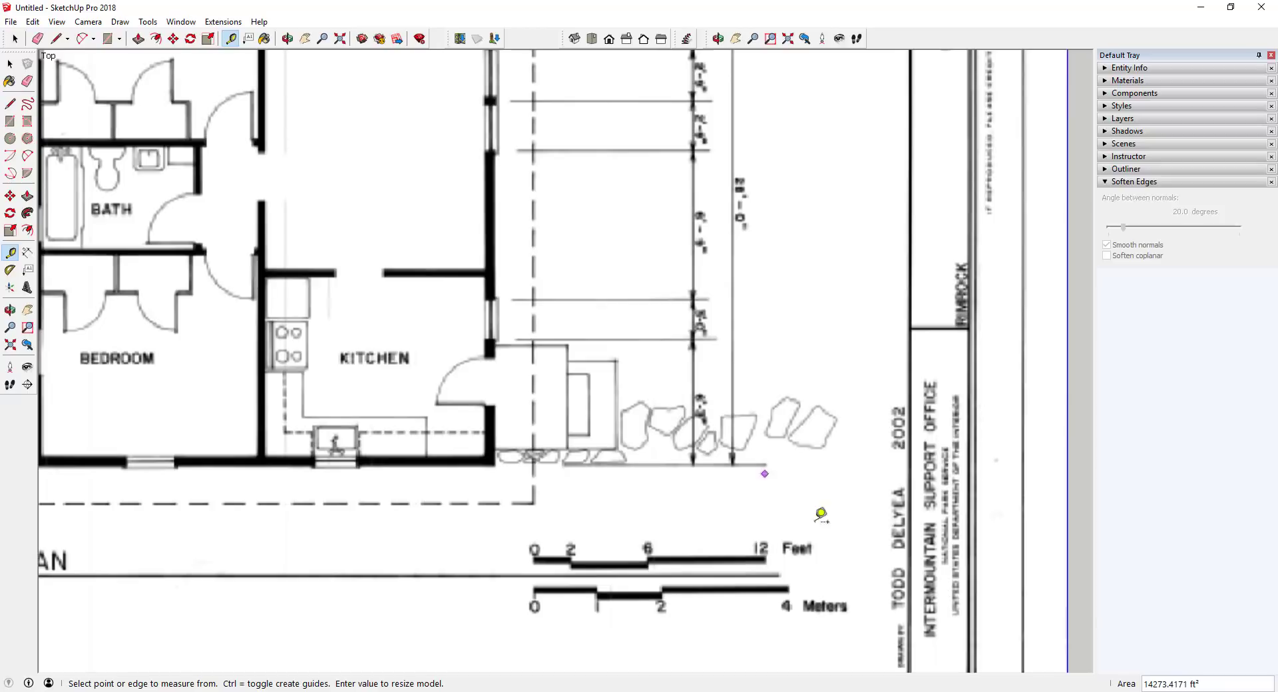
# Step: Examine the whole scaled drawing sheet, including its elevations and floor plan, from a tilted perspective view
pyautogui.scroll(-3, 836, 266)
pyautogui.scroll(-3, 835, 266)
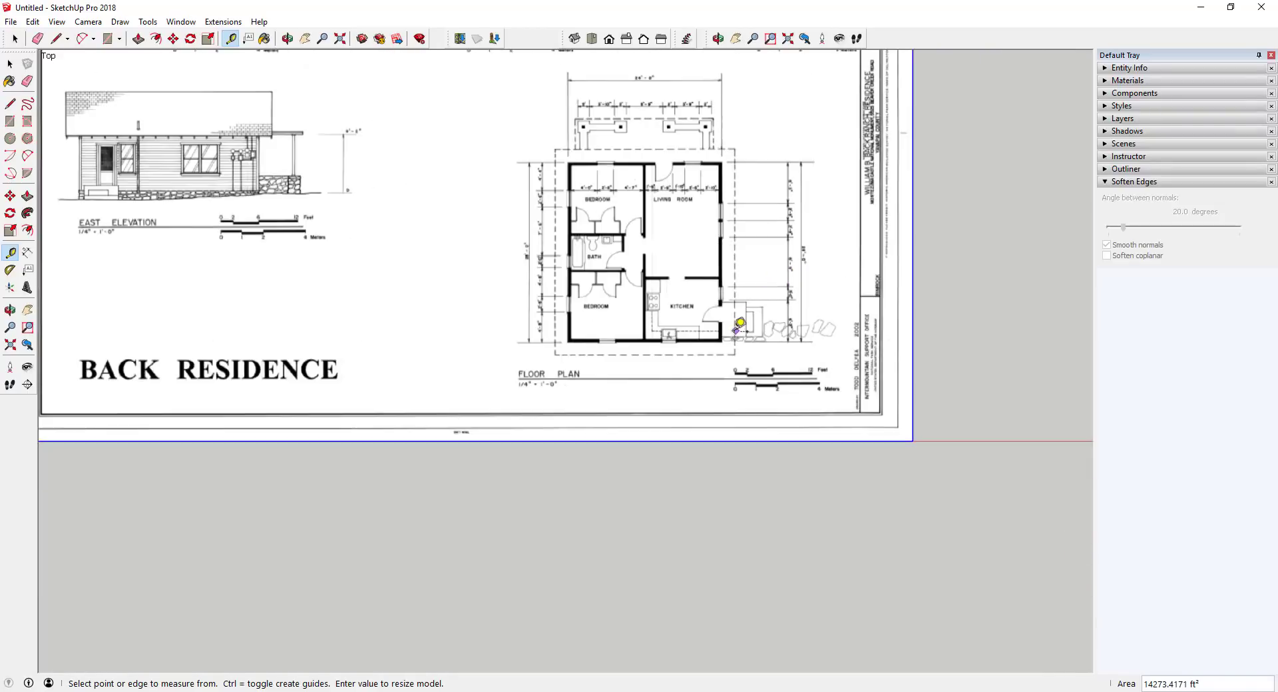
pyautogui.scroll(2, 733, 273)
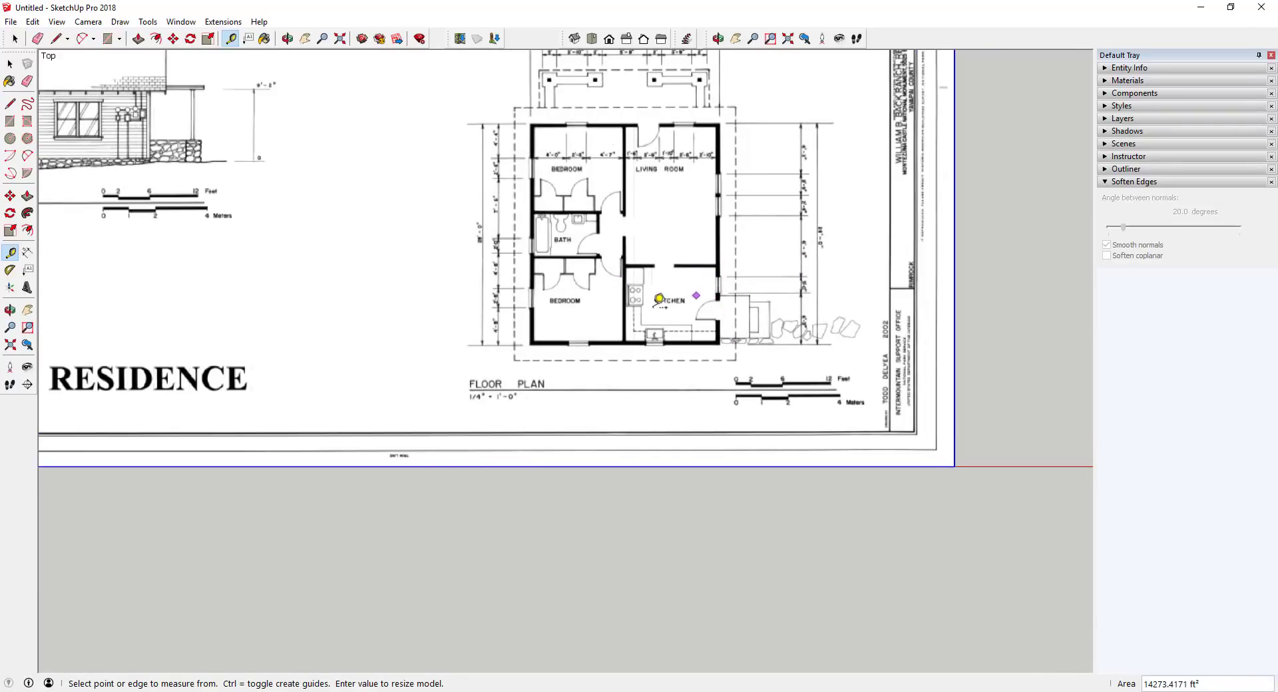
pyautogui.moveTo(650, 324); pyautogui.dragTo(732, 100, button='middle')
pyautogui.scroll(-6, 571, 183)
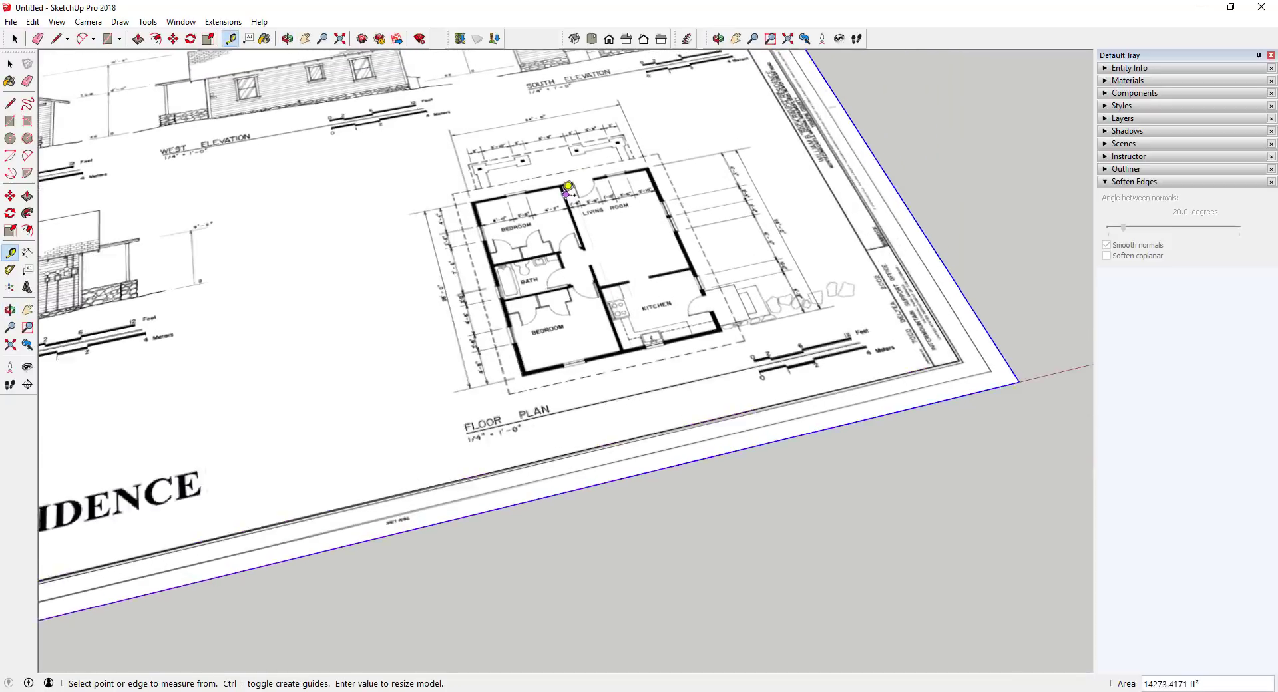
pyautogui.press('space')
pyautogui.scroll(-3, 550, 234)
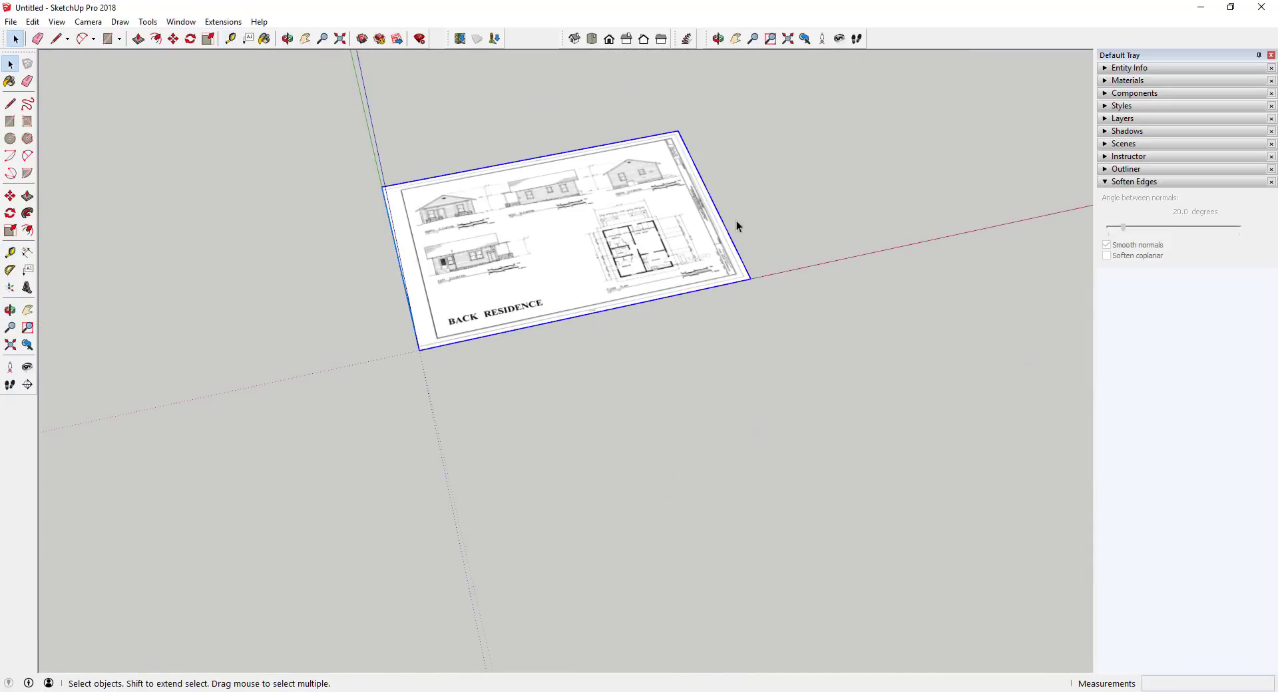
pyautogui.scroll(2, 532, 150)
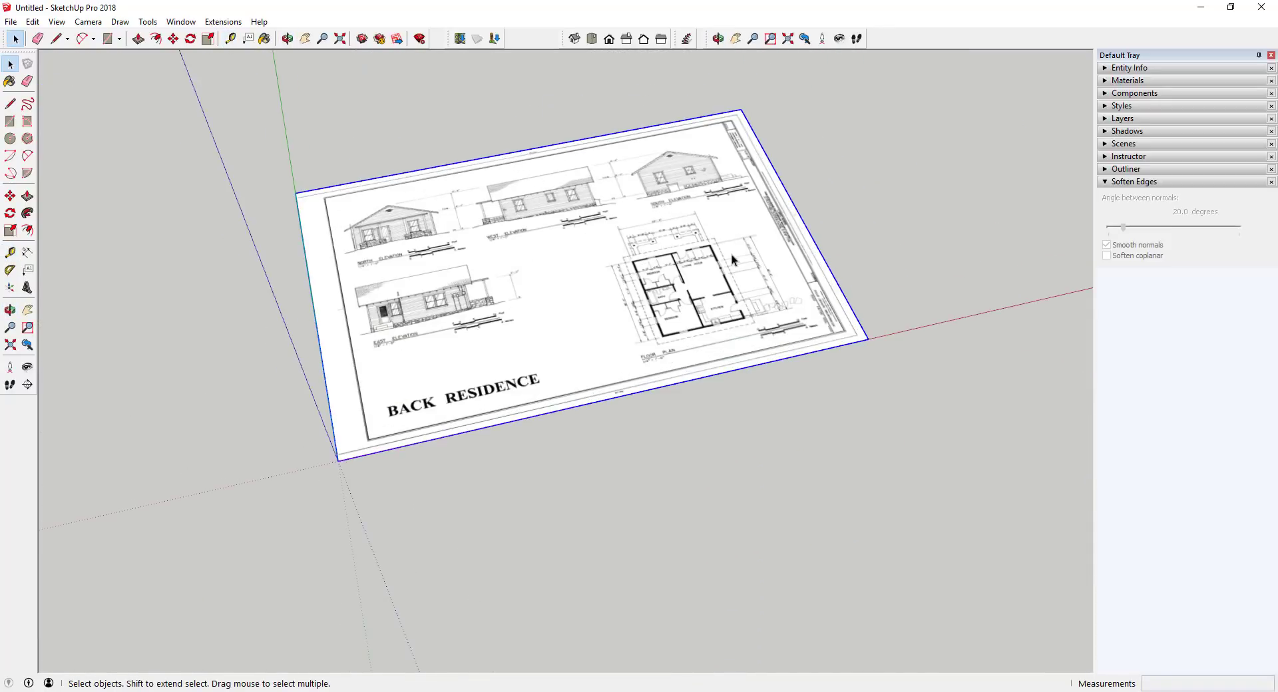
pyautogui.moveTo(676, 256); pyautogui.dragTo(691, 283, button='middle')
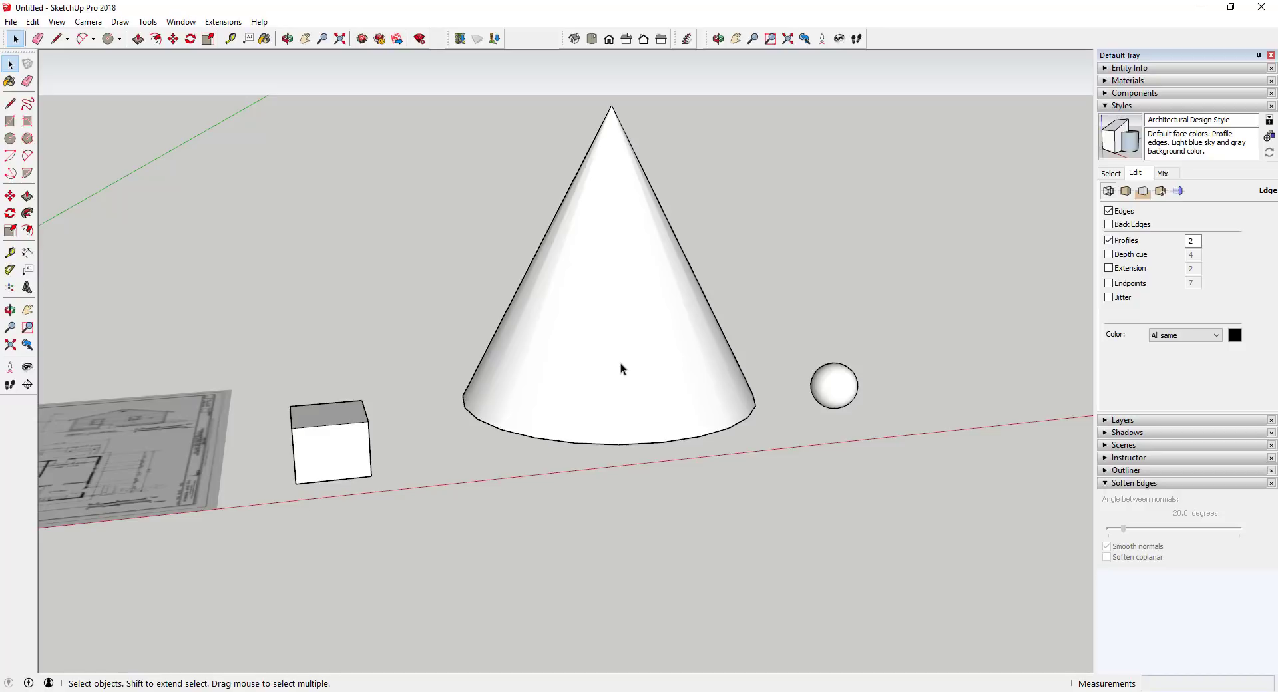
# Step: Examine the cube, cone and sphere placed beside the drawing sheet, including the underside of the cone
pyautogui.moveTo(605, 366); pyautogui.dragTo(458, 368, button='middle')
pyautogui.scroll(-4, 458, 364)
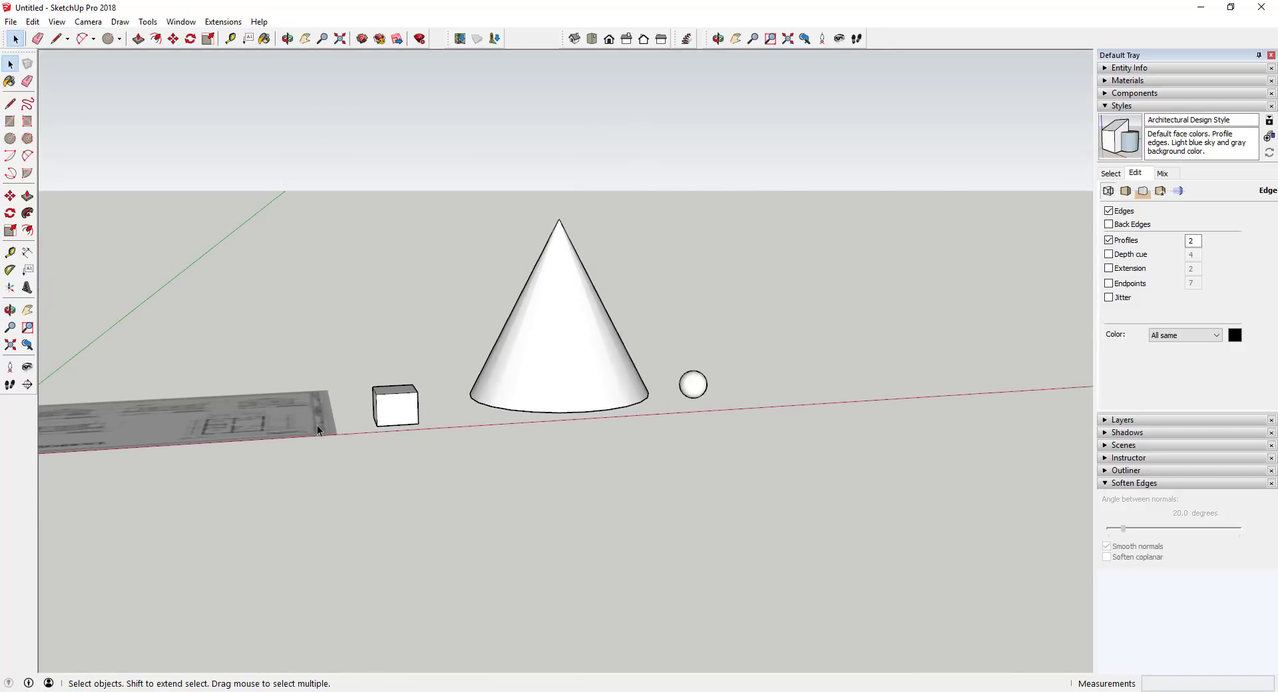
pyautogui.scroll(5, 345, 413)
pyautogui.scroll(-4, 189, 417)
pyautogui.scroll(3, 317, 410)
pyautogui.scroll(-4, 318, 410)
pyautogui.moveTo(426, 363); pyautogui.dragTo(301, 427, button='middle')
pyautogui.scroll(2, 411, 386)
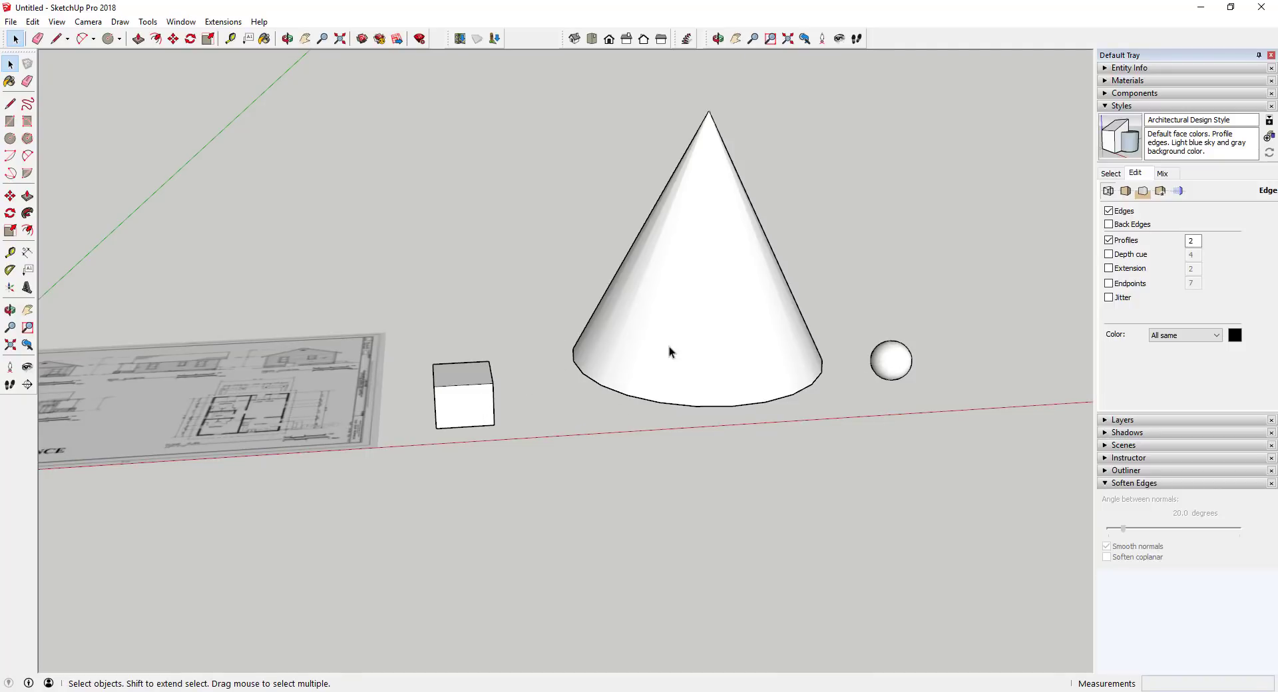
pyautogui.scroll(4, 282, 421)
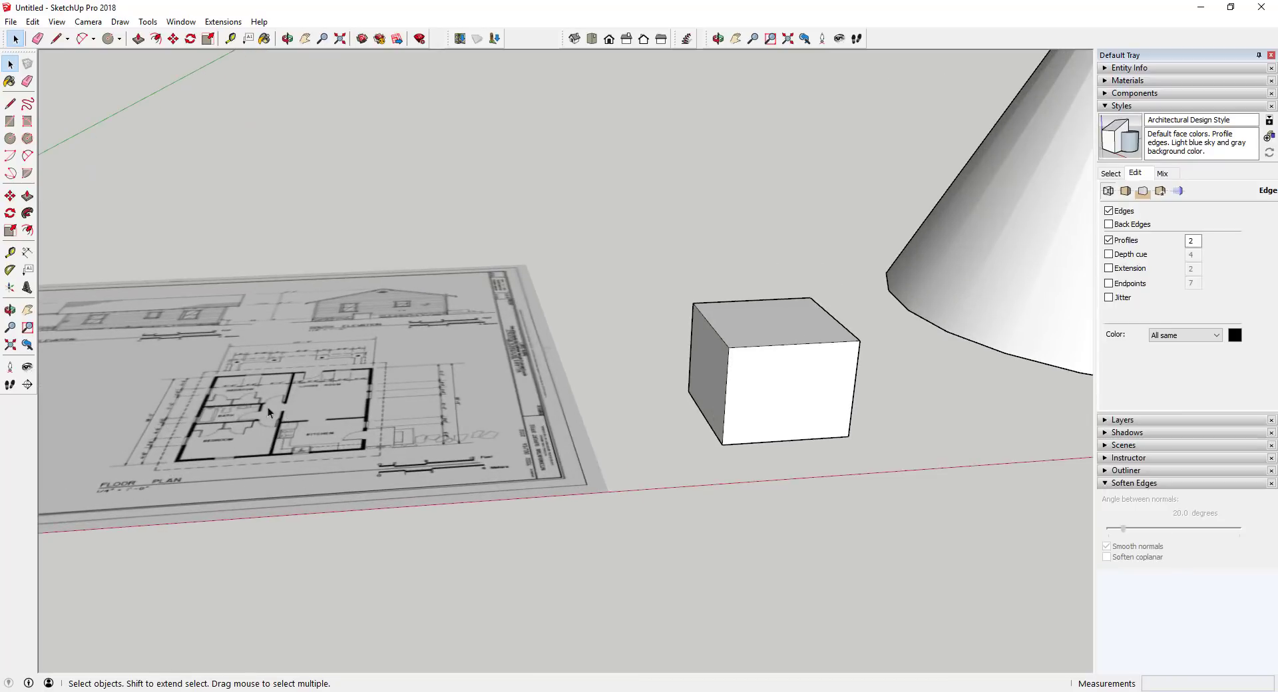
pyautogui.scroll(-6, 242, 402)
pyautogui.moveTo(551, 348); pyautogui.dragTo(609, 394, button='middle')
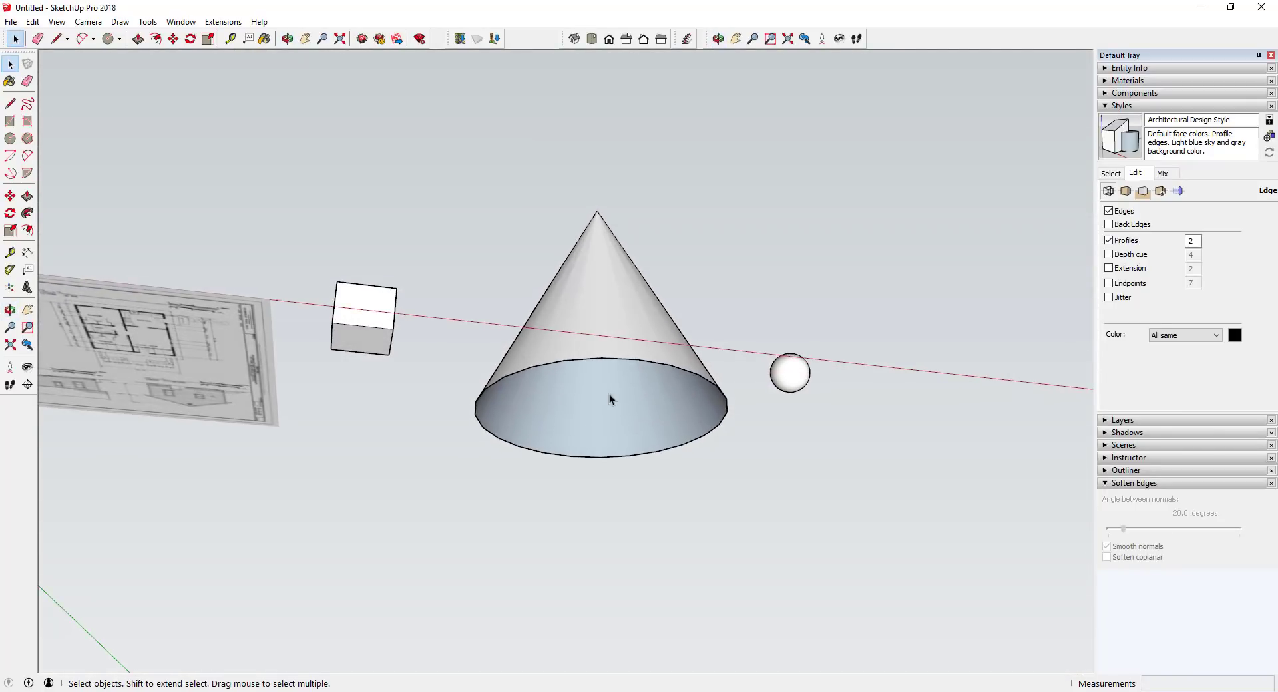
# Step: Inside the cone group, cap the open base with a face by drawing a line across its rim and erasing that line
pyautogui.doubleClick(589, 309)
pyautogui.press('l')
pyautogui.click(637, 360)
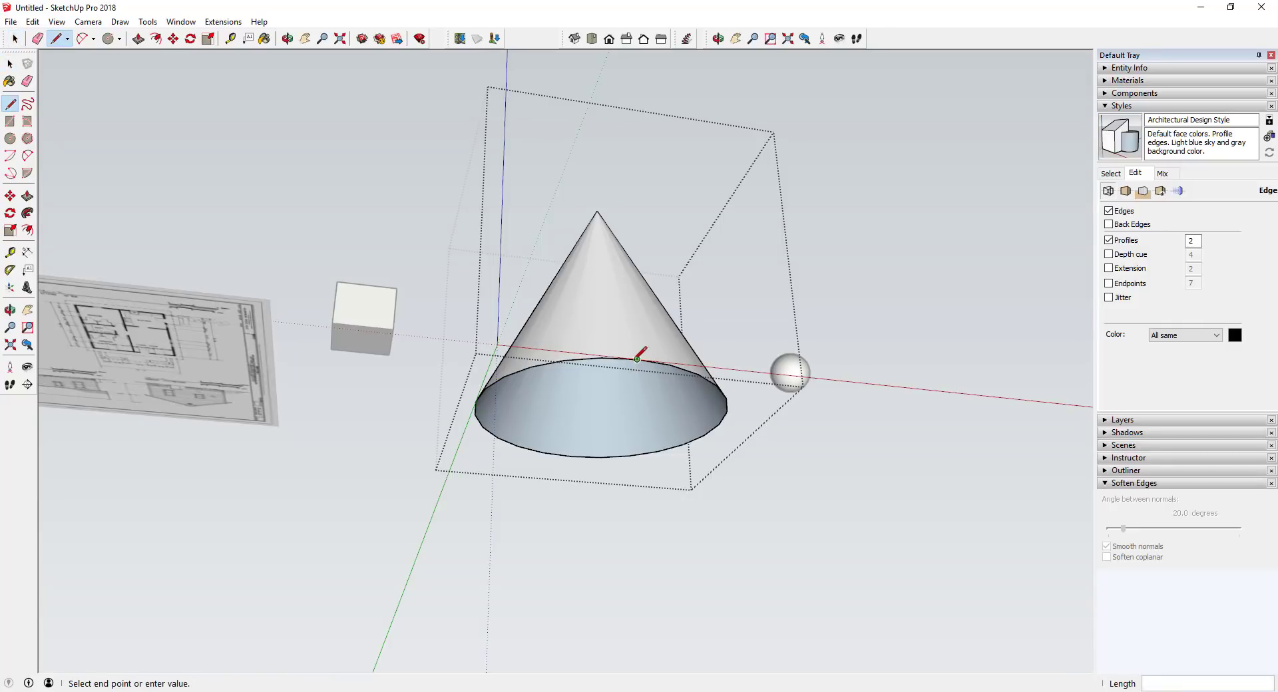
pyautogui.click(571, 457)
pyautogui.press('space')
pyautogui.press('e')
pyautogui.click(606, 406)
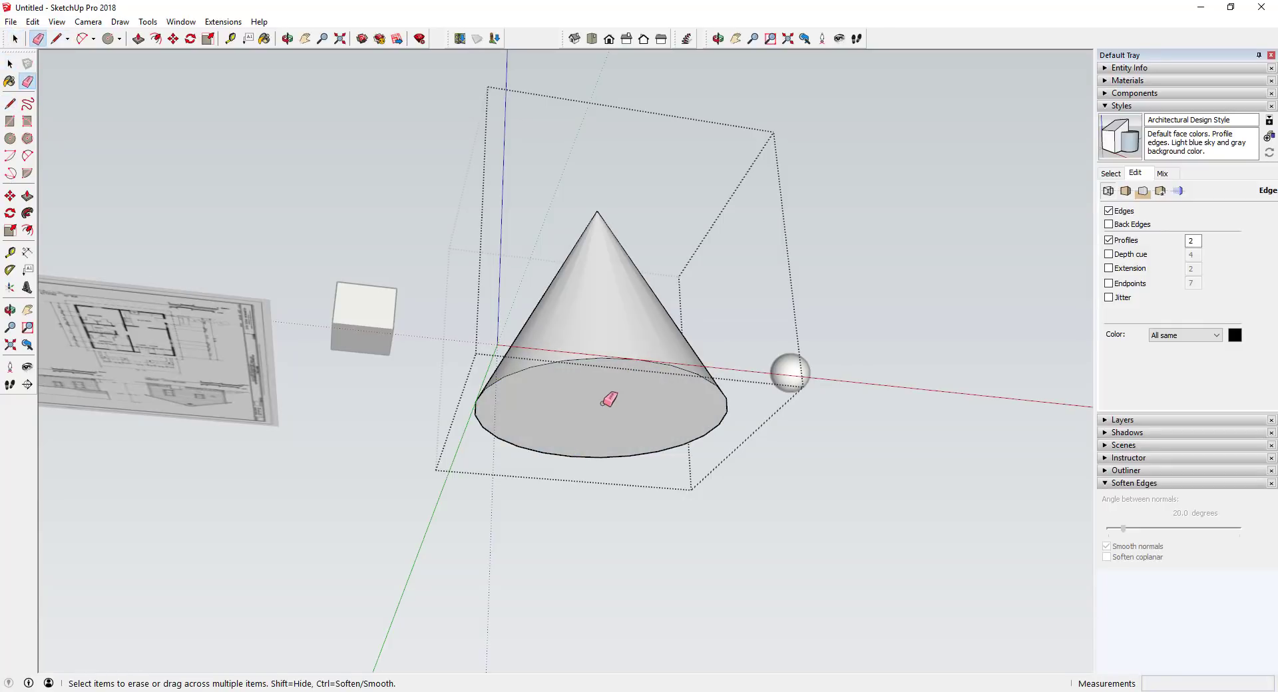
# Step: Measure across the cone's circular base with the Tape Measure tool inside the group, and leave the group
pyautogui.press('space')
pyautogui.click(605, 406)
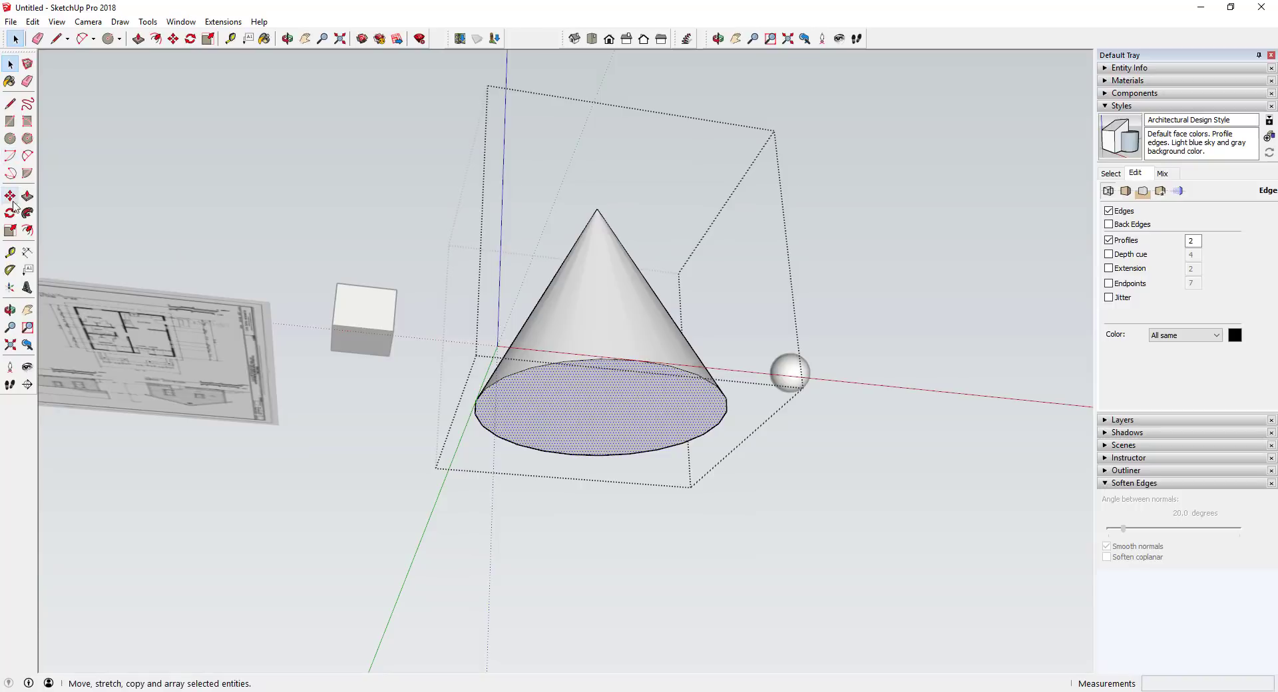
pyautogui.click(10, 253)
pyautogui.click(476, 402)
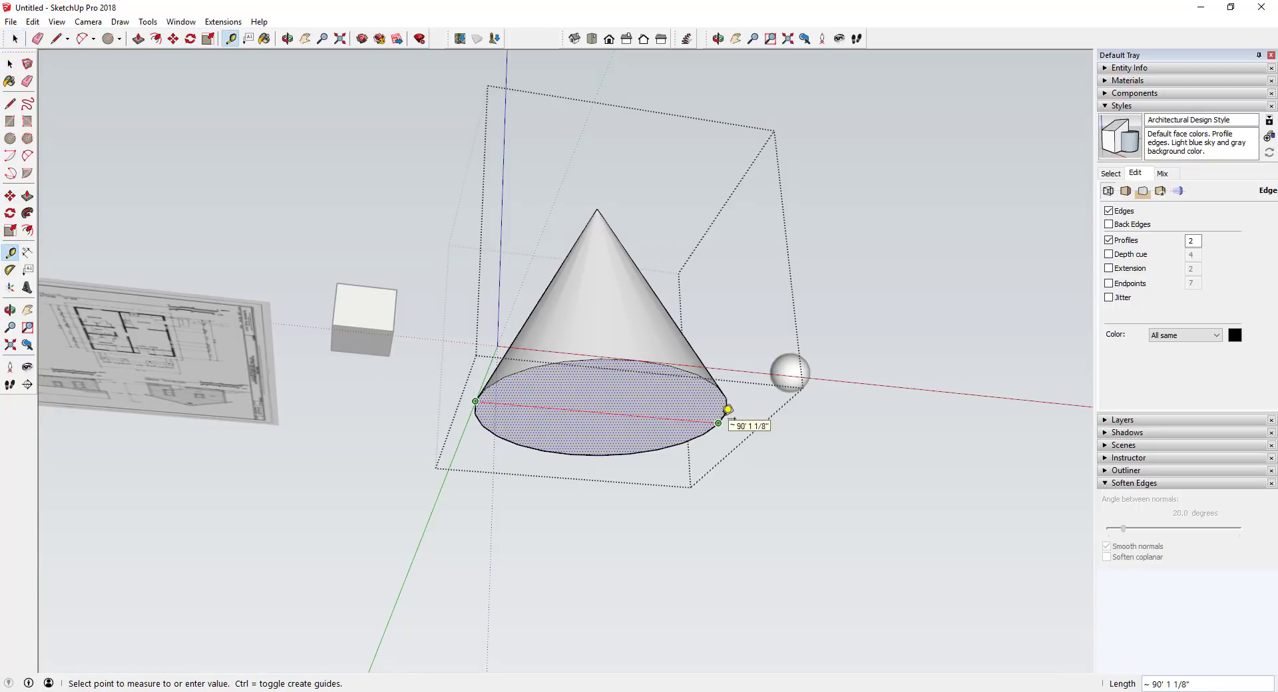
pyautogui.click(729, 409)
pyautogui.press('space')
pyautogui.click(749, 437)
pyautogui.moveTo(749, 437); pyautogui.dragTo(747, 541, button='middle')
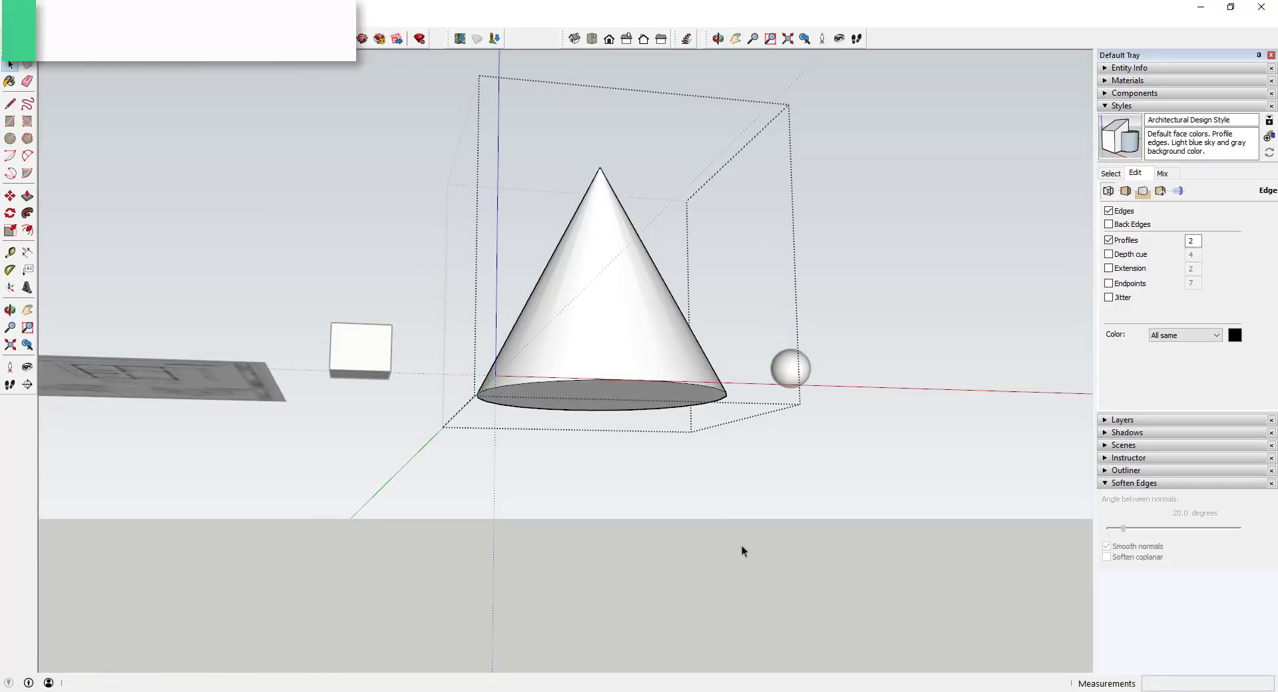
pyautogui.click(747, 541)
pyautogui.click(566, 317)
pyautogui.moveTo(553, 313); pyautogui.dragTo(408, 505, button='middle')
pyautogui.click(409, 504)
# Step: Start a whole-model resize by measuring across the cone's base from outside its group, and decline the resize
pyautogui.click(10, 252)
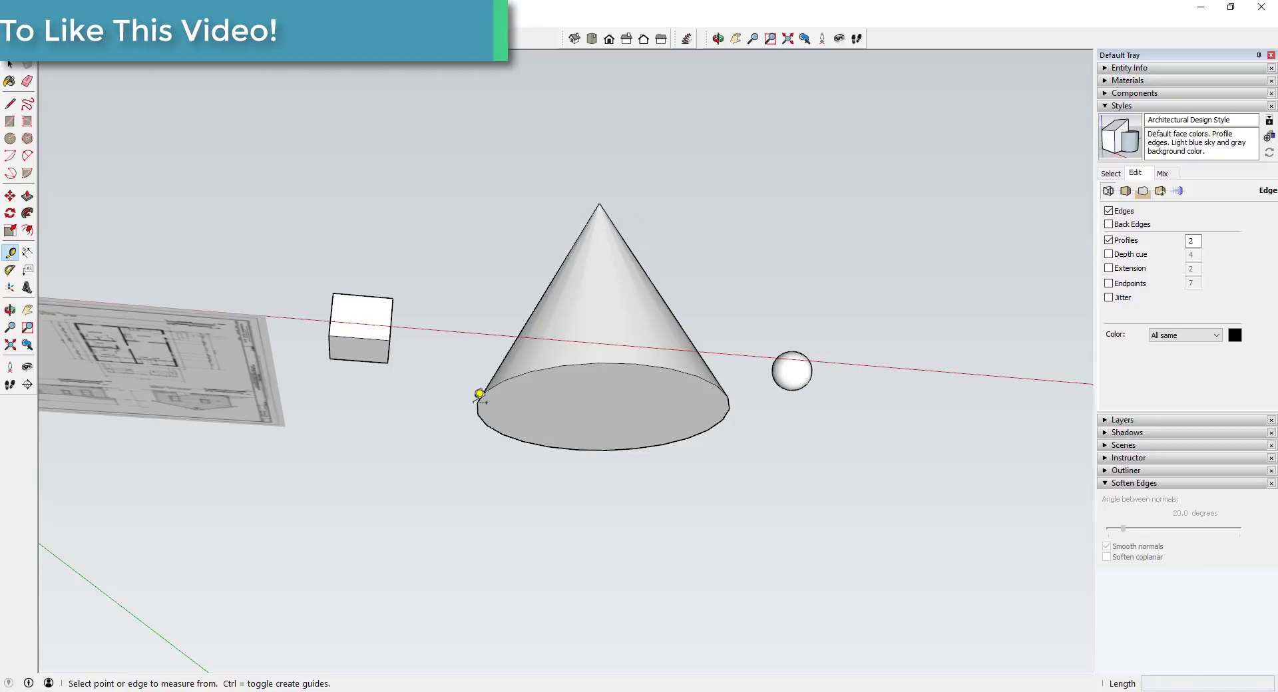
pyautogui.click(481, 394)
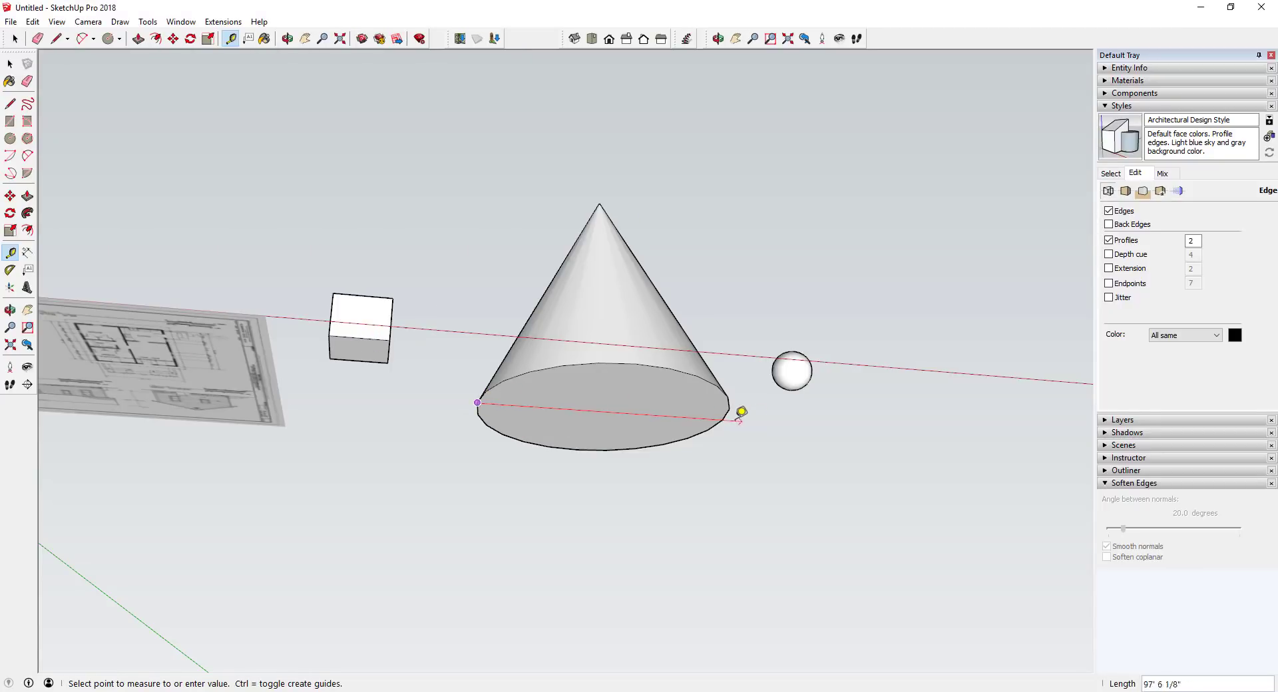
pyautogui.click(730, 412)
pyautogui.click(722, 420)
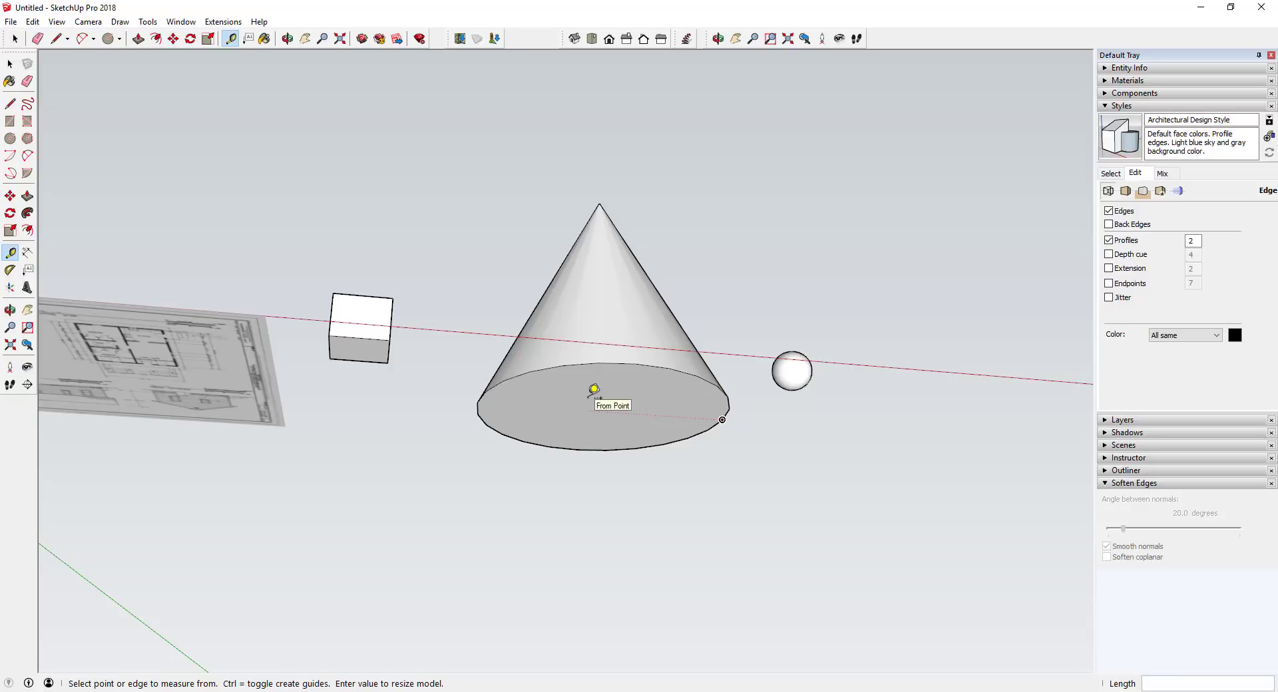
pyautogui.press('Return')
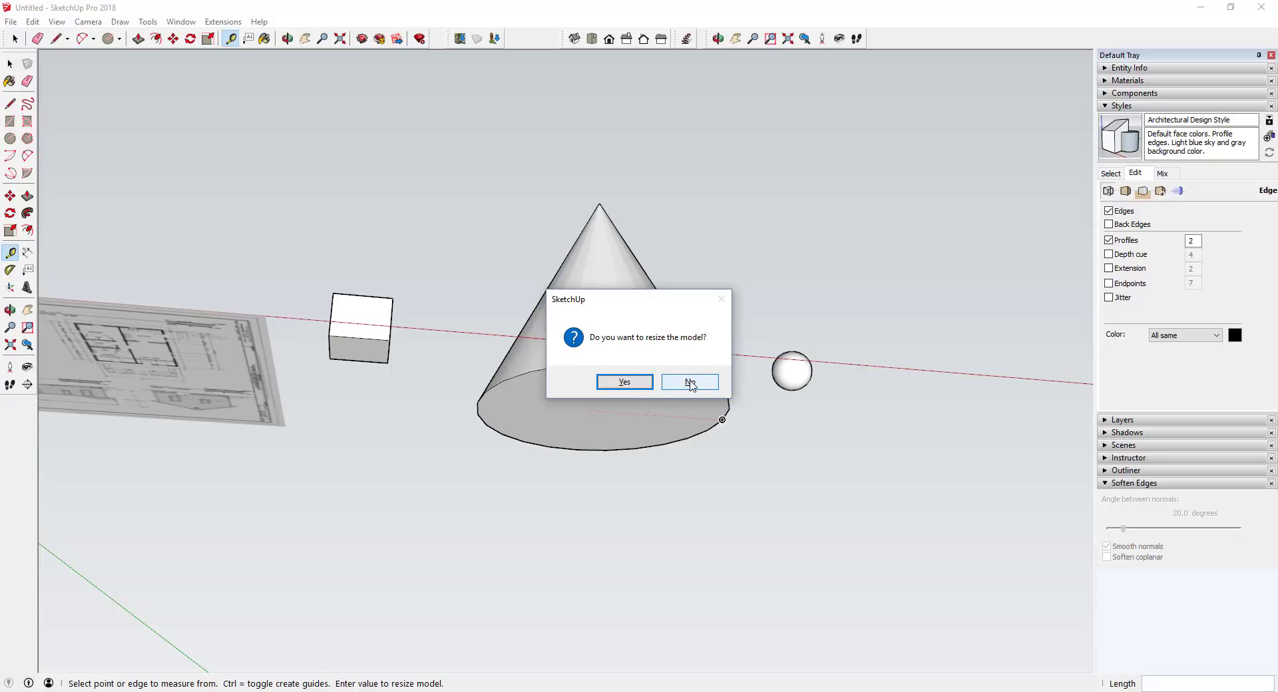
pyautogui.click(691, 384)
pyautogui.press('space')
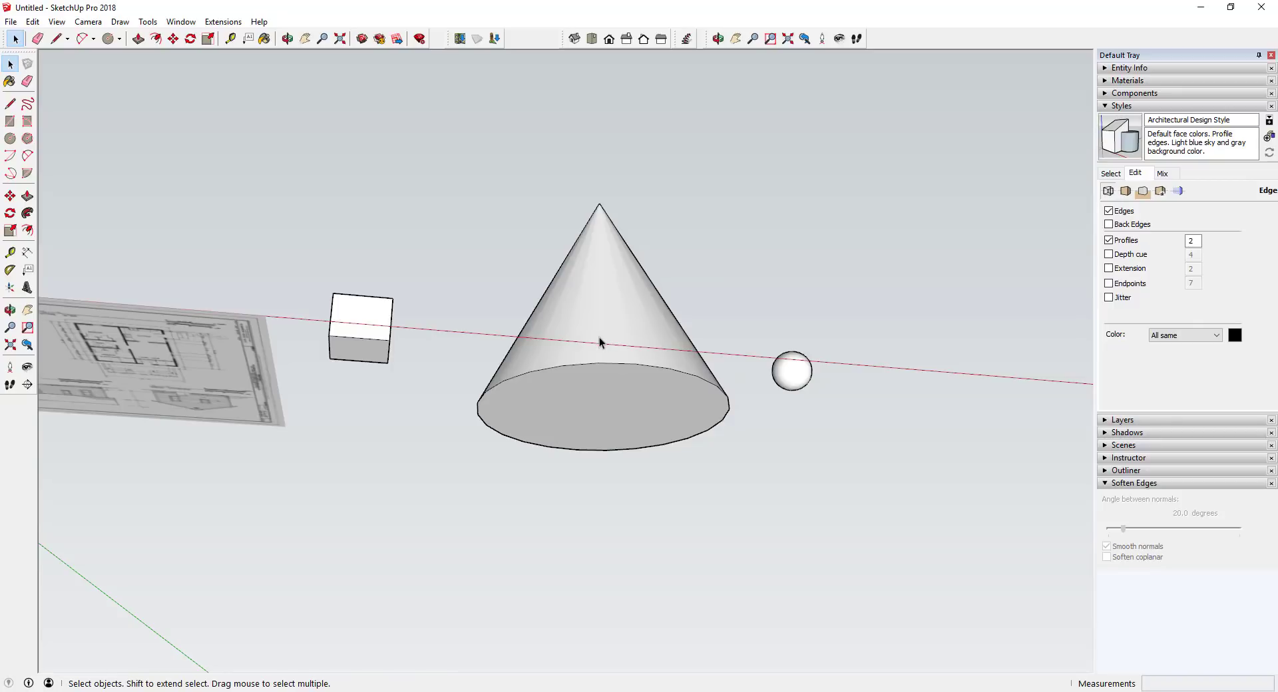
# Step: Open the cone group and resize only that group with the Tape Measure tool so its base width equals 10'
pyautogui.click(343, 352)
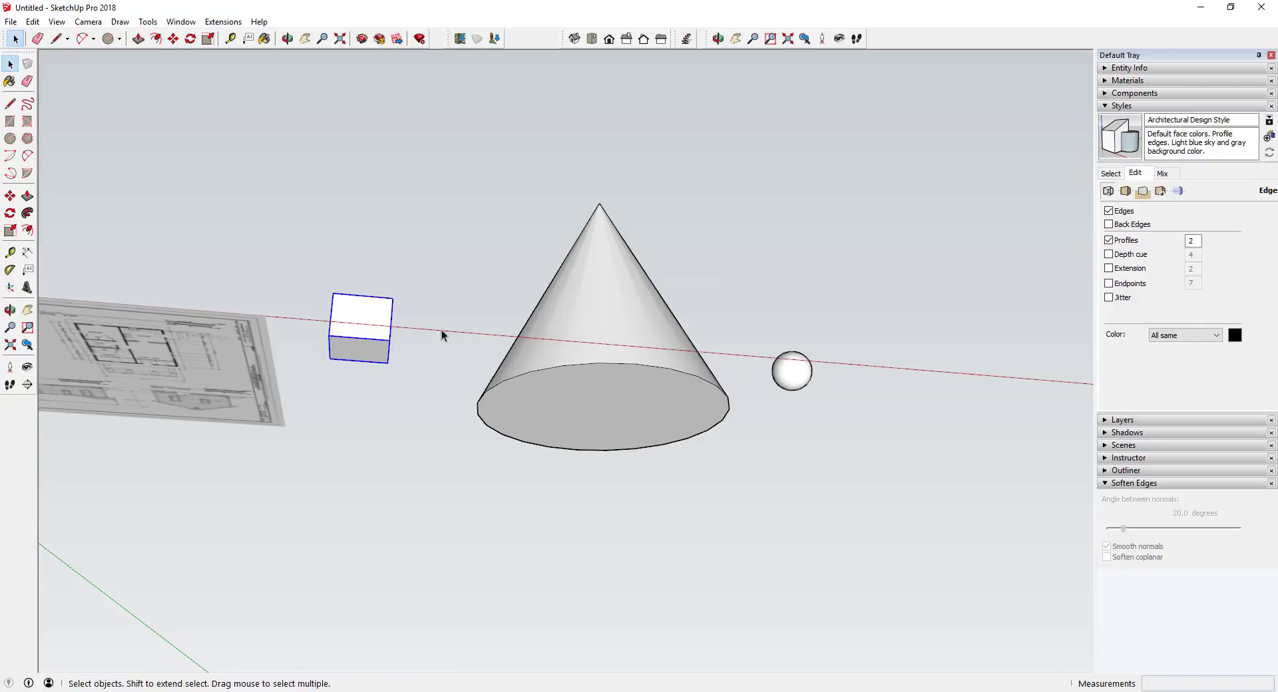
pyautogui.doubleClick(611, 339)
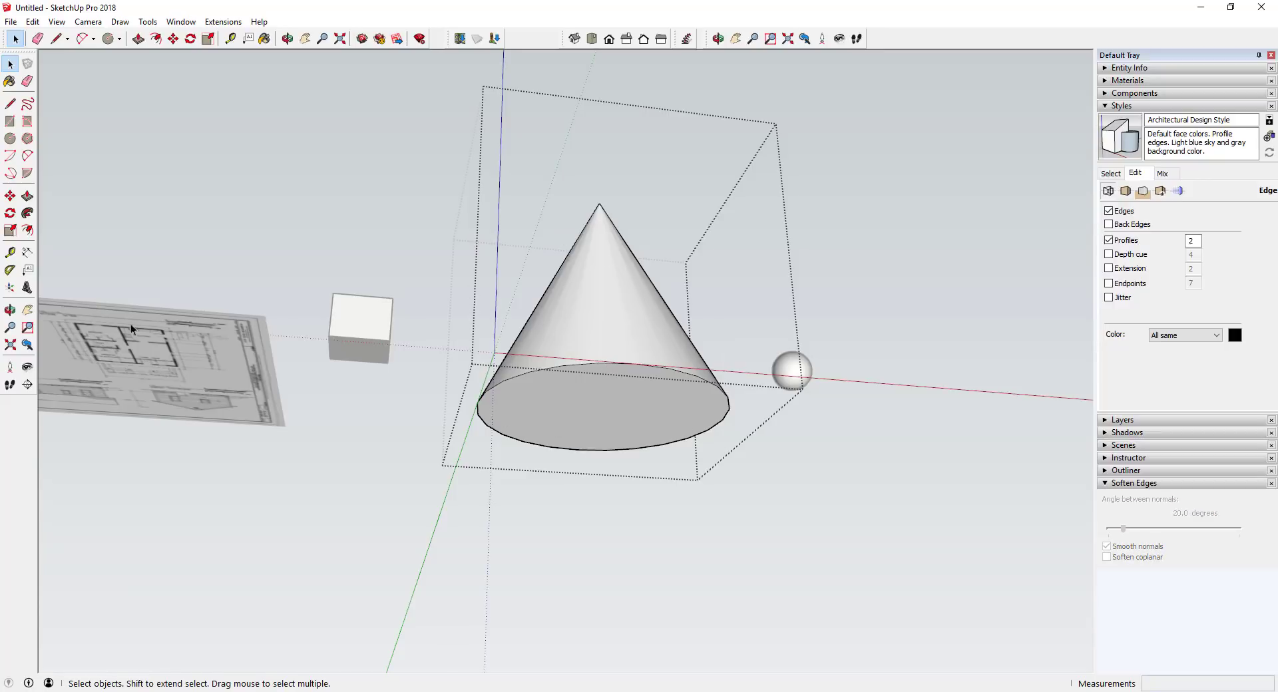
pyautogui.click(10, 252)
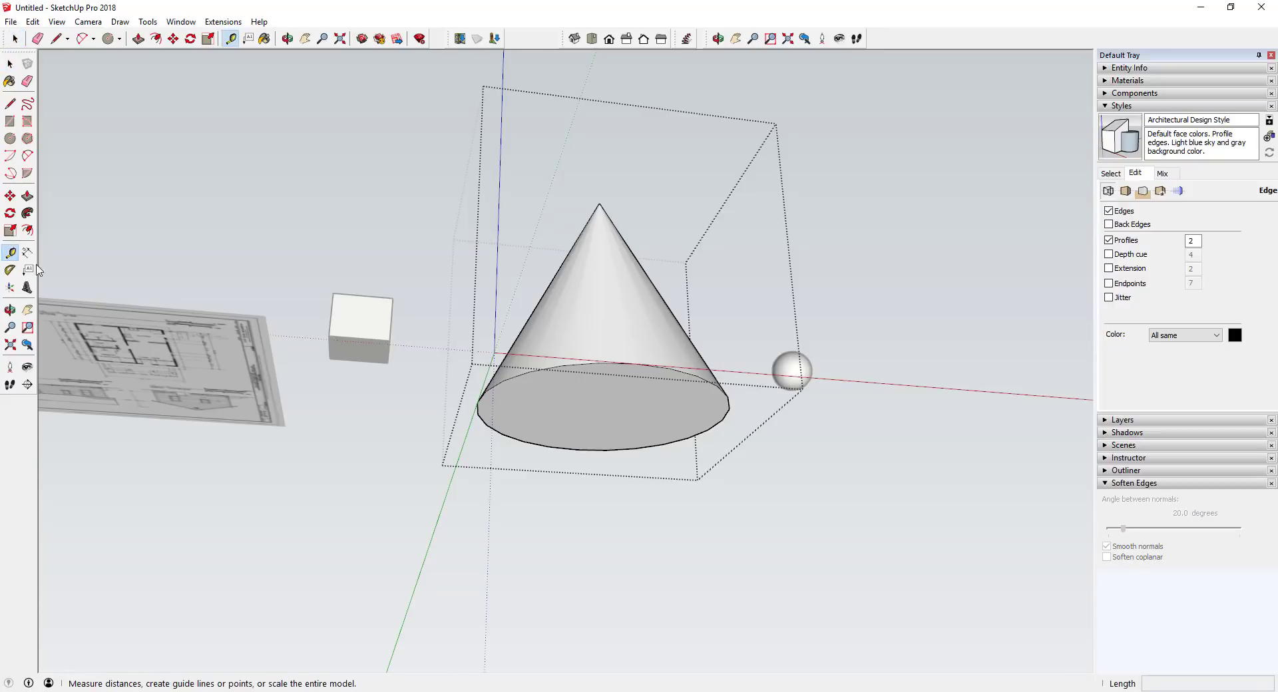
pyautogui.click(484, 396)
pyautogui.click(732, 408)
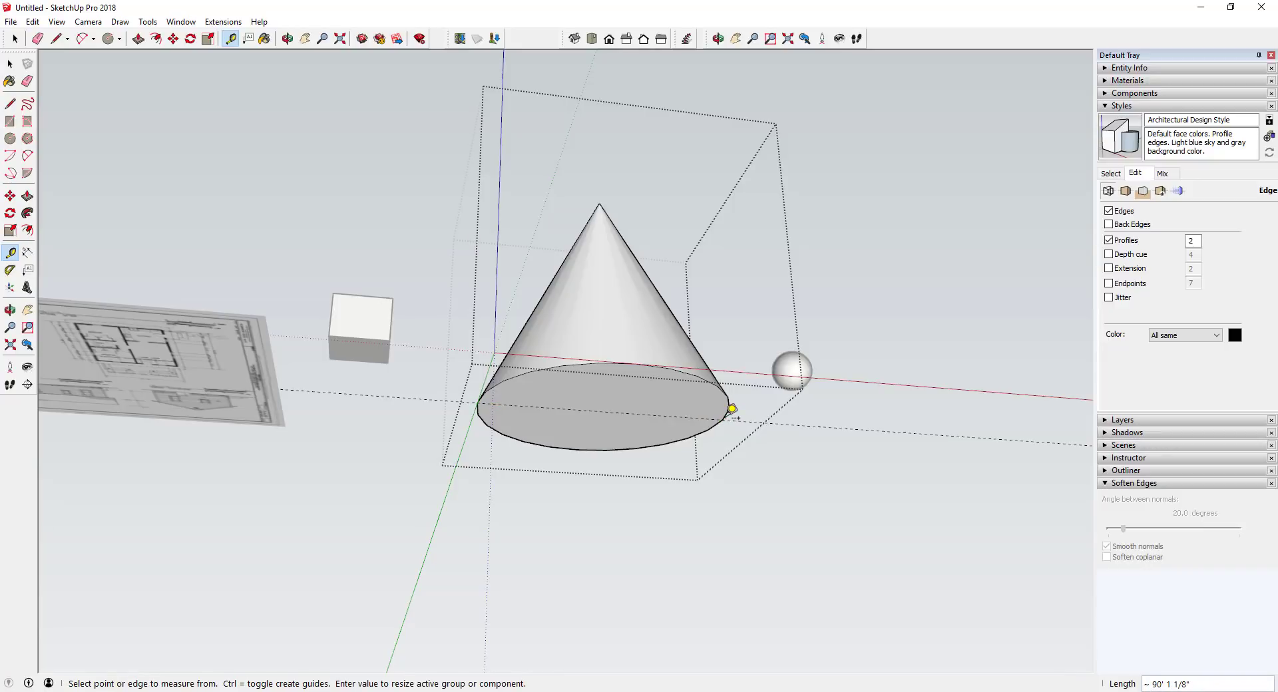
pyautogui.write("10'")
pyautogui.press('Return')
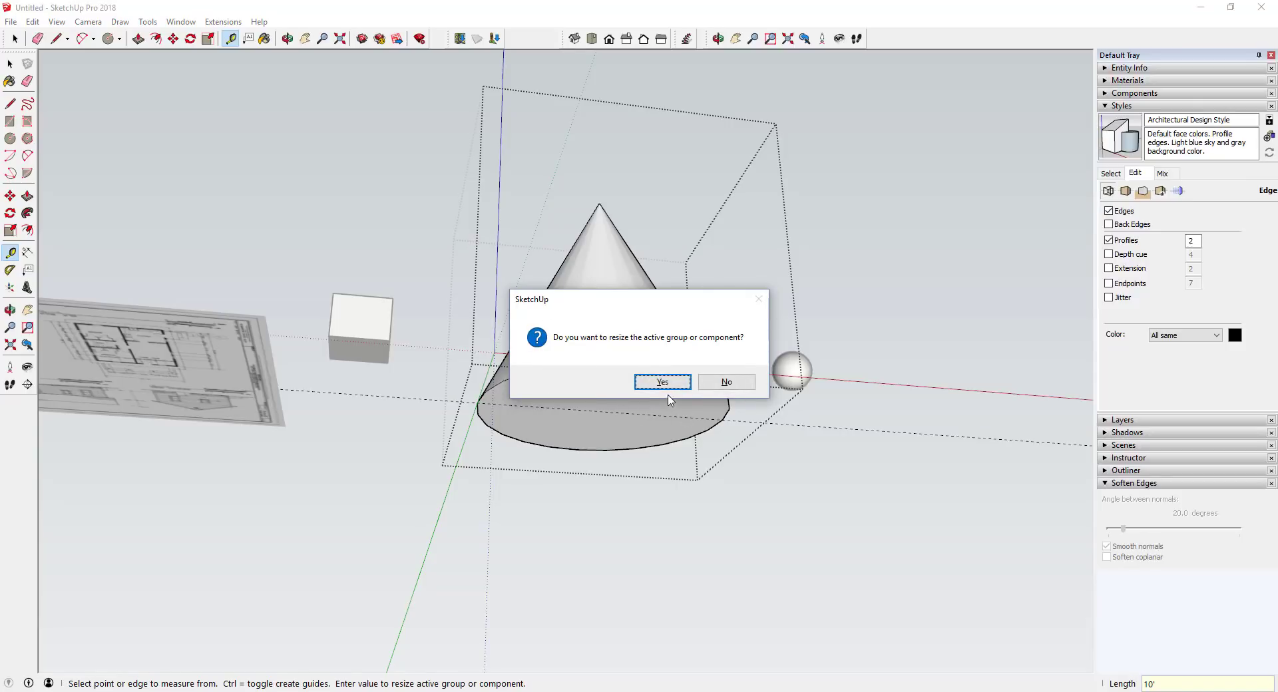
pyautogui.click(662, 382)
pyautogui.press('space')
pyautogui.moveTo(570, 365); pyautogui.dragTo(522, 490, button='middle')
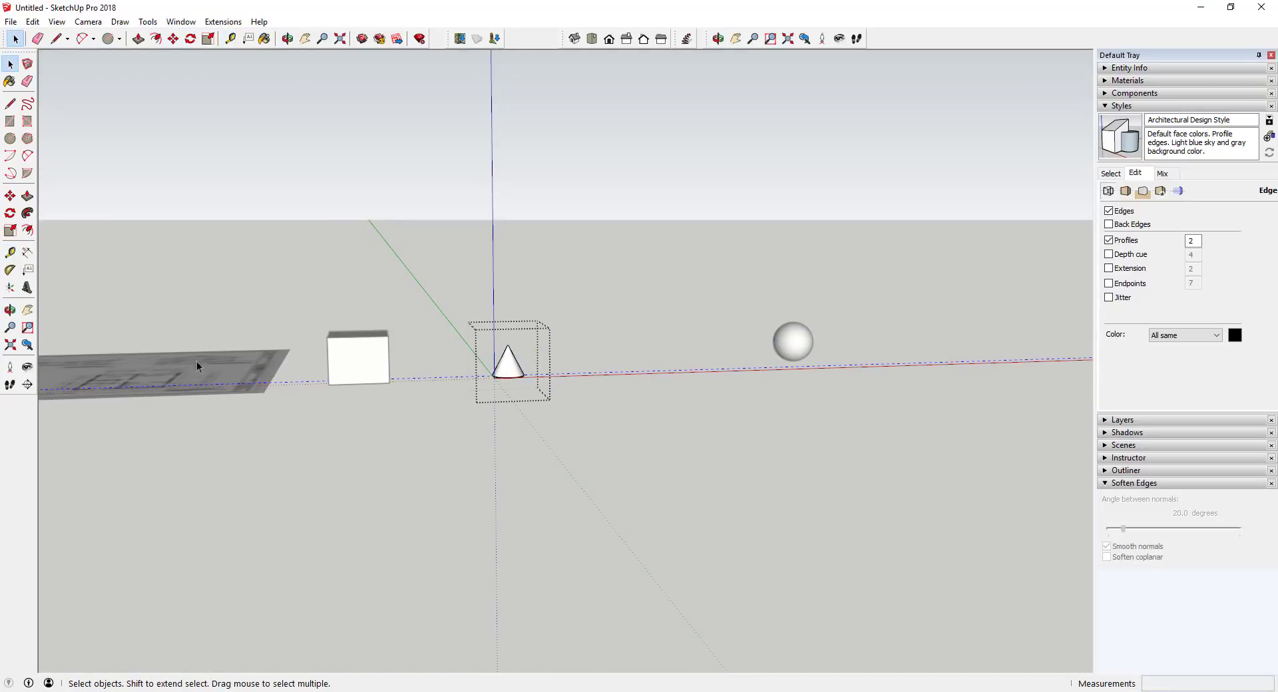
# Step: Leave the cone group, select the sphere and the cone, and combine them into one group
pyautogui.click(586, 454)
pyautogui.scroll(-2, 645, 402)
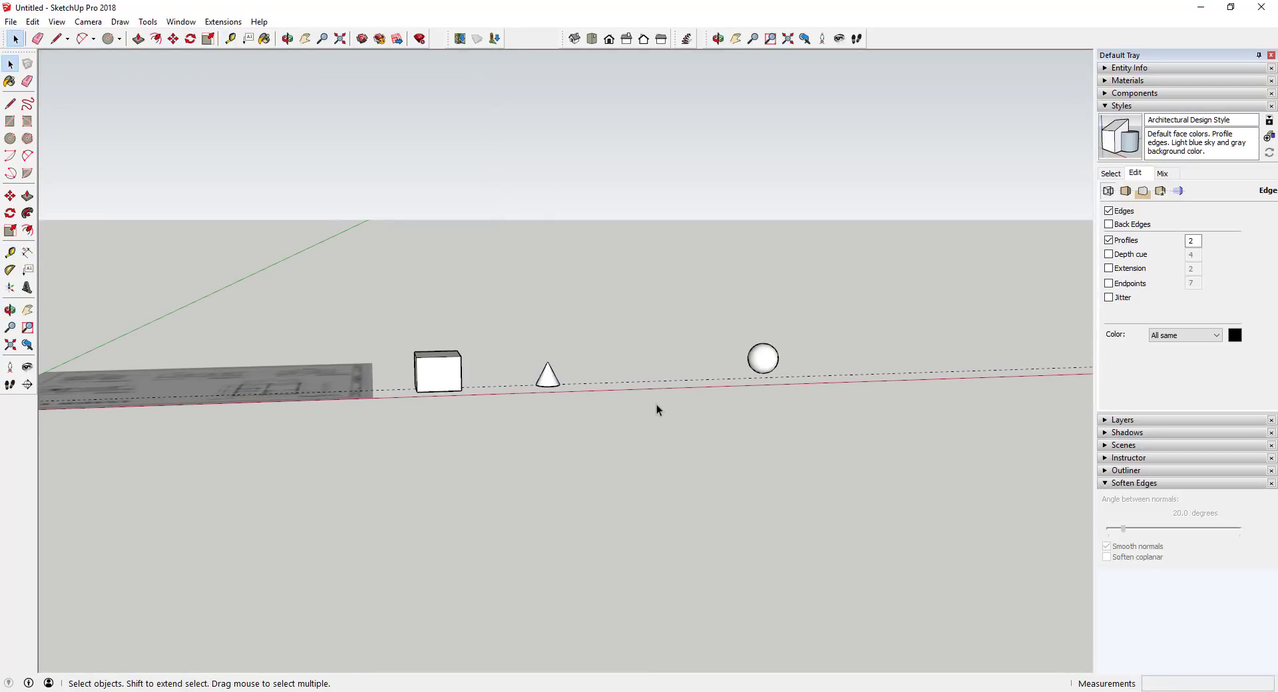
pyautogui.click(763, 360)
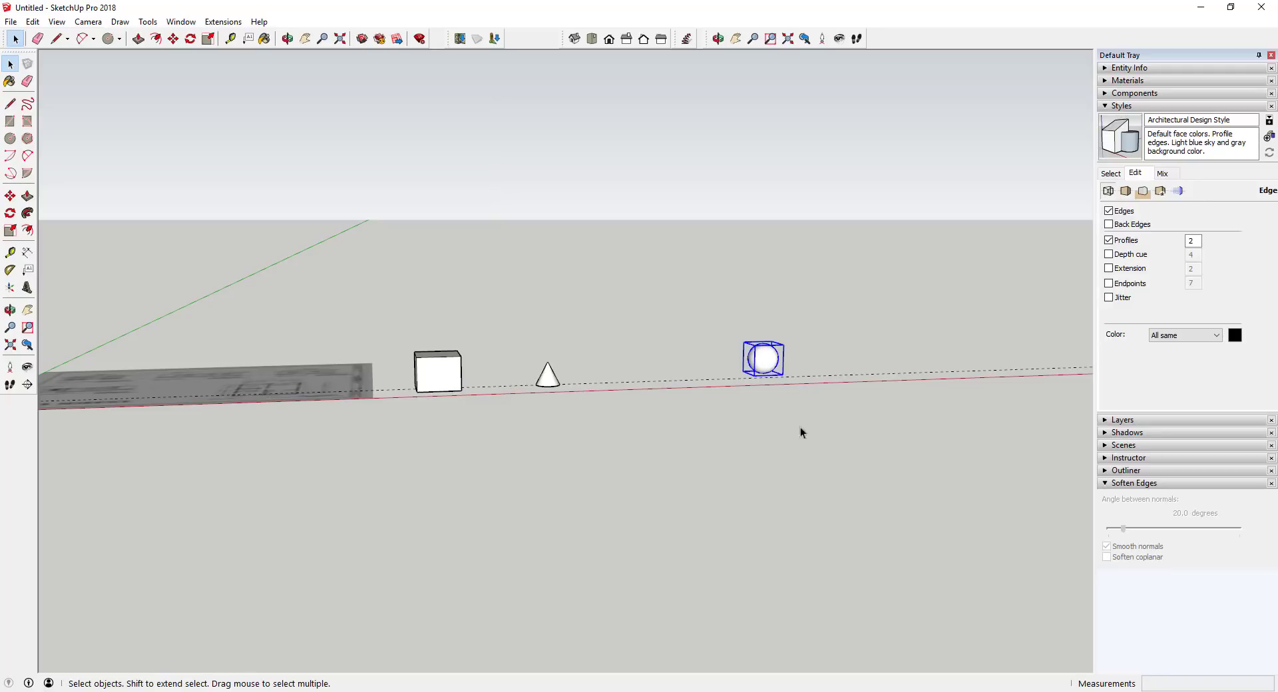
pyautogui.keyDown('shift'); pyautogui.click(548, 377); pyautogui.keyUp('shift')
pyautogui.rightClick(547, 379)
pyautogui.click(590, 147)
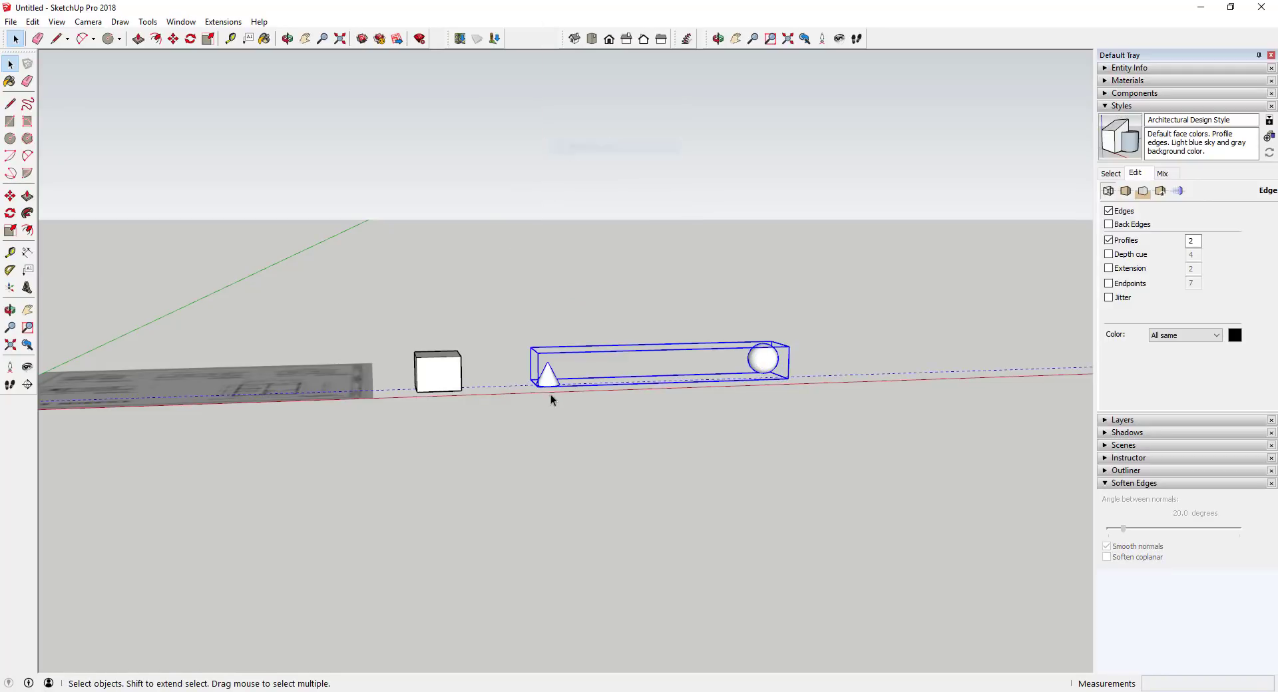
# Step: Open the combined group and the cone group inside it, erase the guide line there, and return to the combined group
pyautogui.doubleClick(546, 378)
pyautogui.press('e')
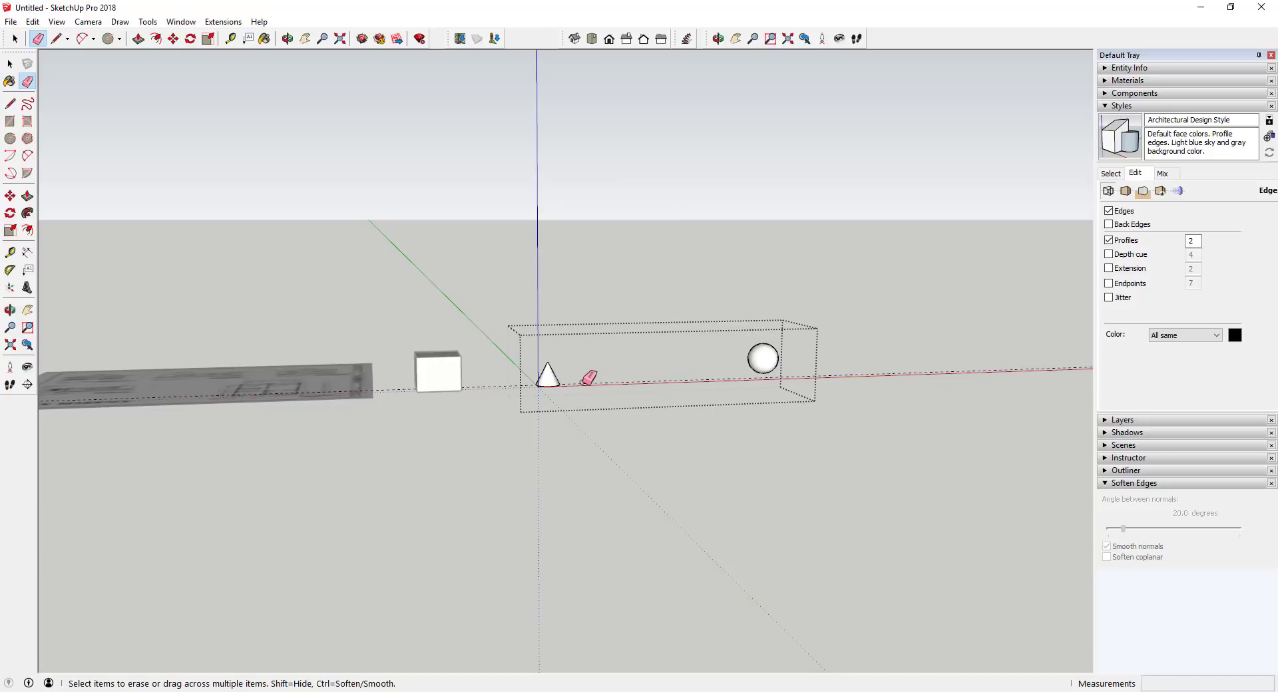
pyautogui.press('space')
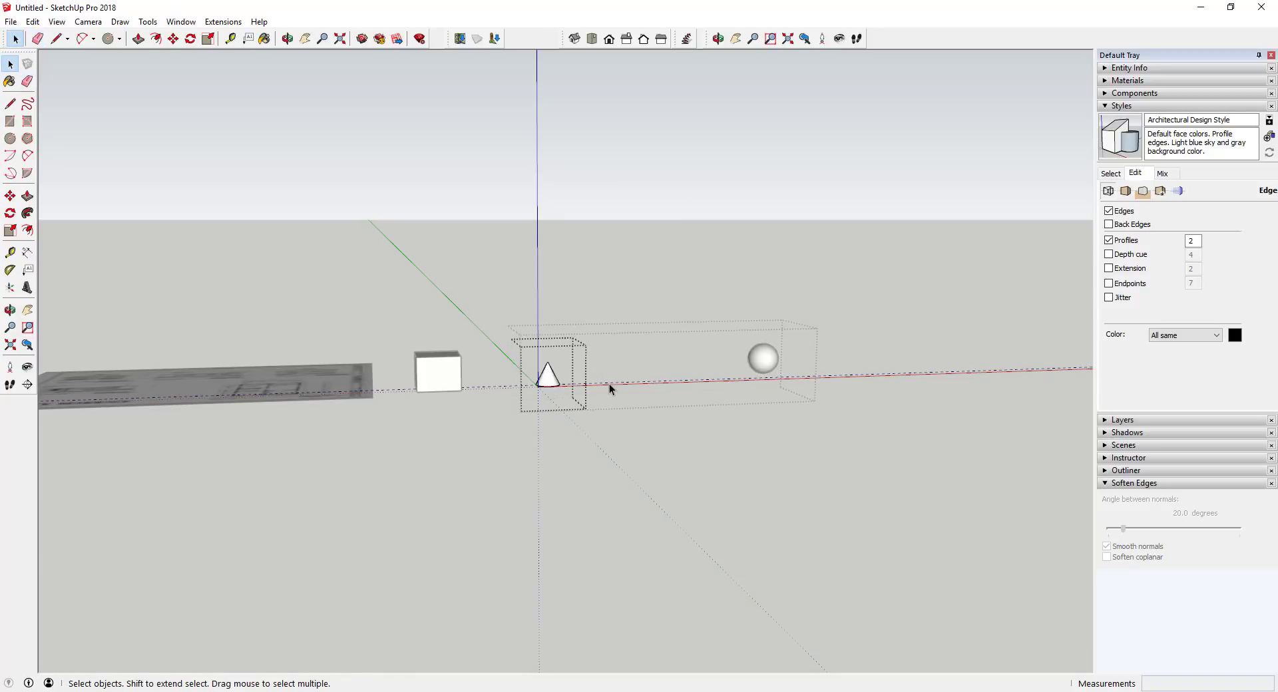
pyautogui.press('e')
pyautogui.press('space')
pyautogui.click(631, 416)
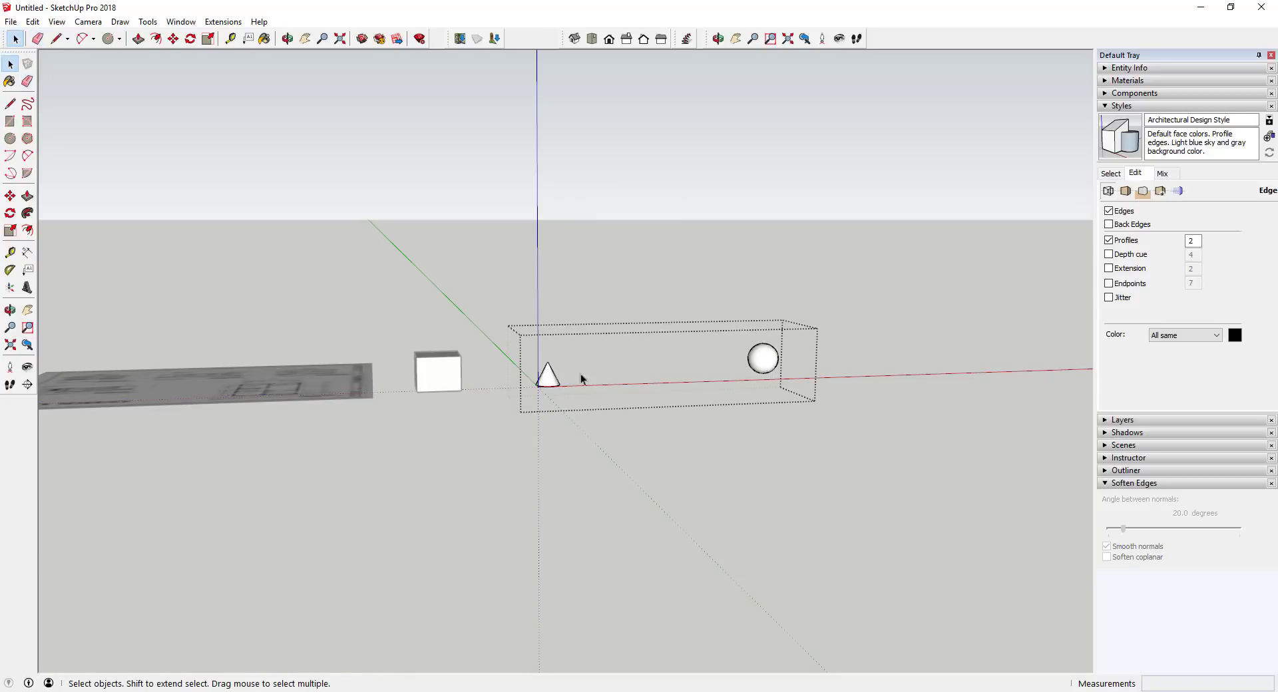
# Step: Move the sphere inside the combined group closer to the cone along the red axis
pyautogui.click(765, 362)
pyautogui.press('m')
pyautogui.click(764, 360)
pyautogui.click(621, 363)
pyautogui.press('space')
# Step: Measure across the cone's base with the Tape Measure tool inside the combined group, and erase the guide line it creates
pyautogui.scroll(2, 589, 401)
pyautogui.click(586, 401)
pyautogui.moveTo(583, 401); pyautogui.dragTo(479, 360, button='middle')
pyautogui.click(479, 359)
pyautogui.doubleClick(506, 365)
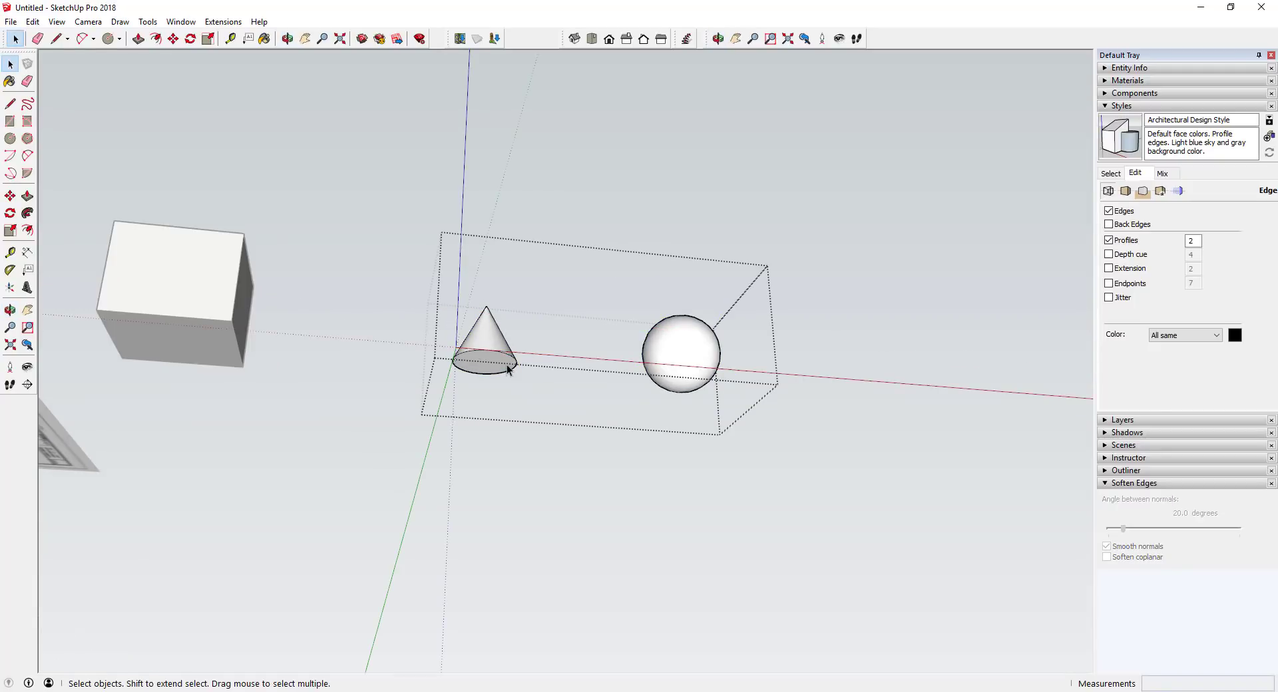
pyautogui.click(10, 252)
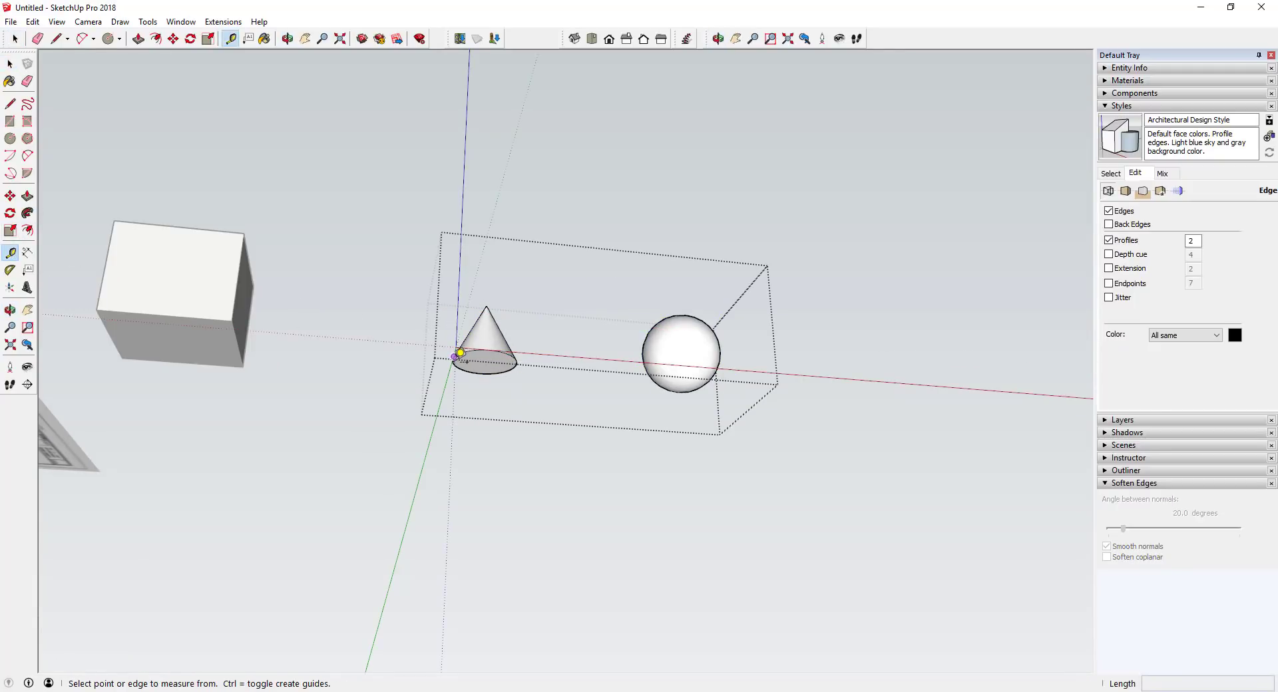
pyautogui.scroll(3, 464, 359)
pyautogui.scroll(1, 464, 358)
pyautogui.scroll(1, 459, 349)
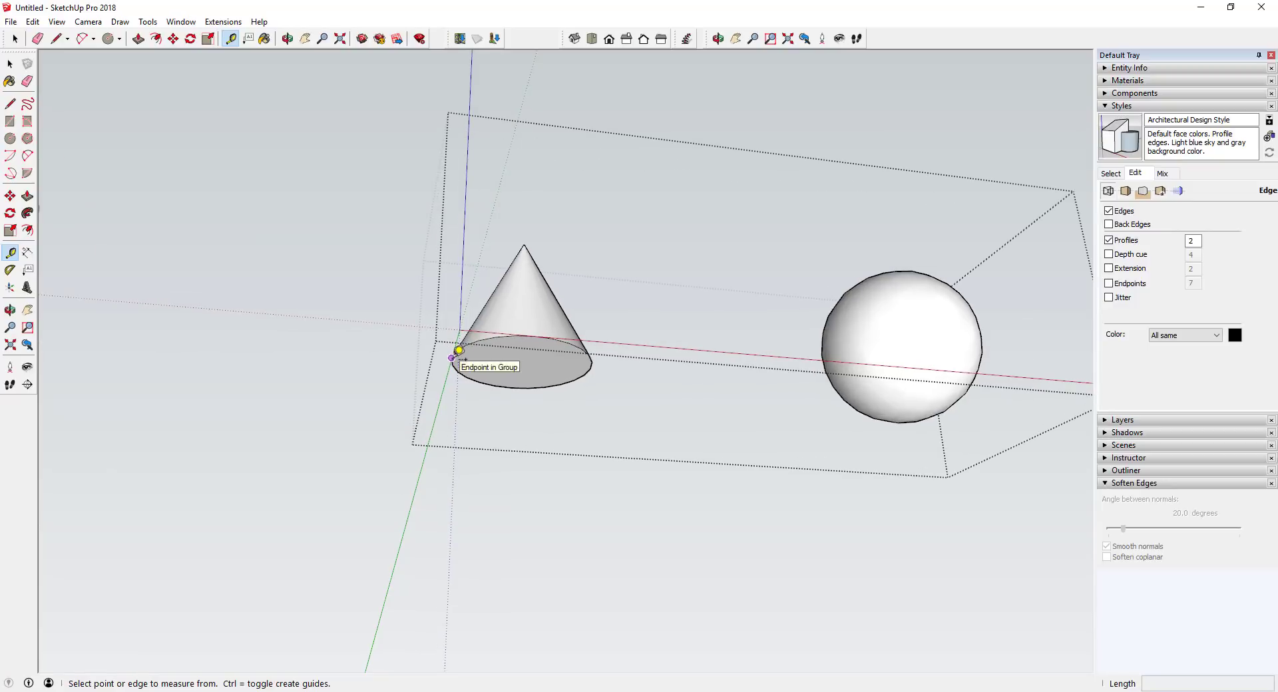
pyautogui.click(451, 358)
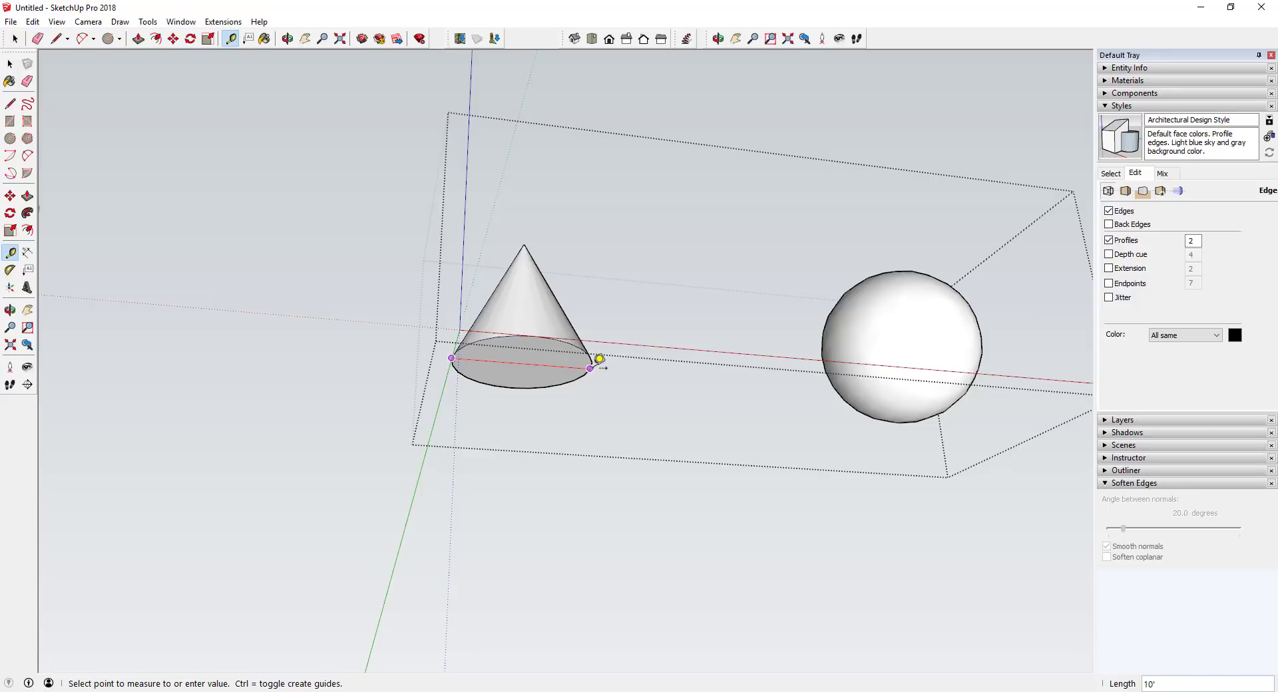
pyautogui.click(600, 359)
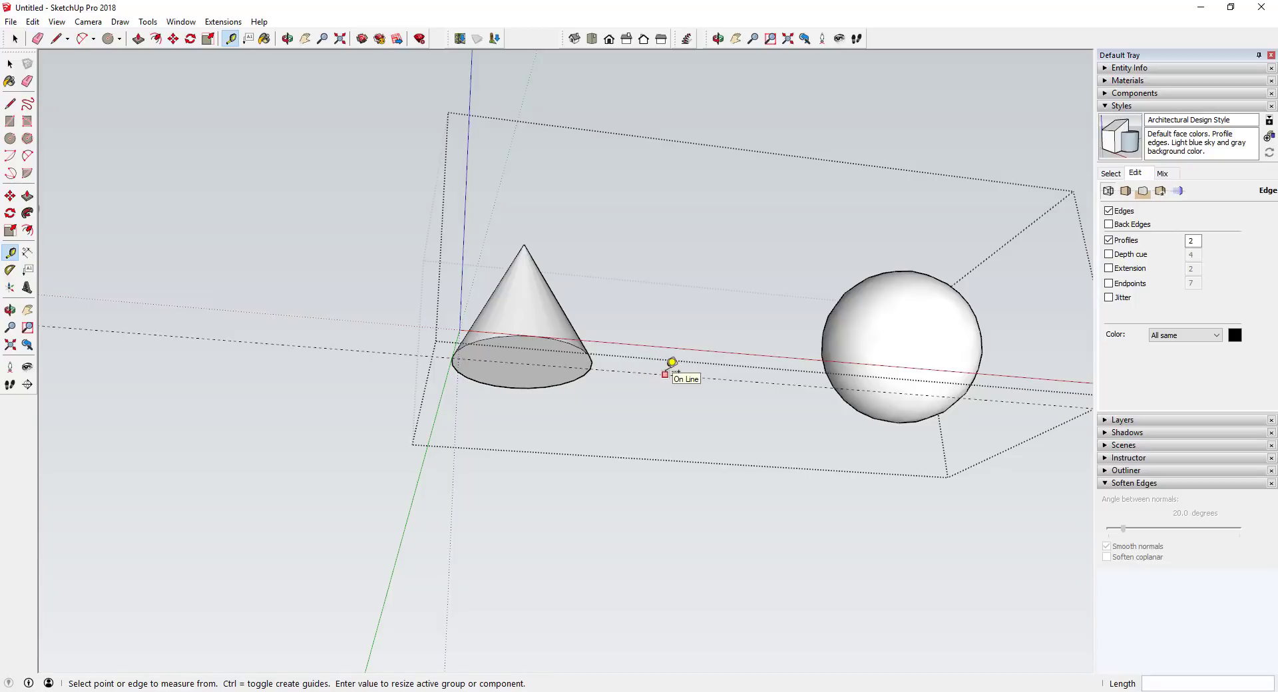
pyautogui.press('e')
pyautogui.click(662, 365)
pyautogui.press('space')
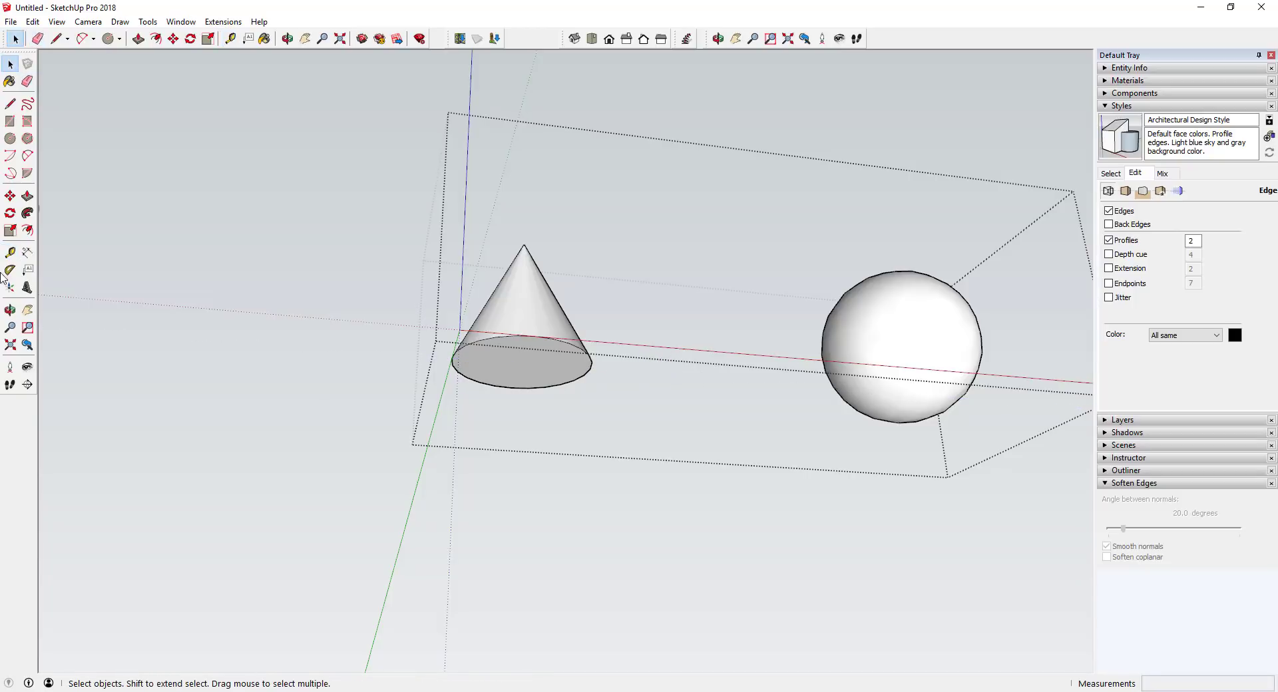
# Step: Resize only the combined cone and sphere group by measuring across the cone's base, entering a new length and accepting the resize
pyautogui.click(10, 252)
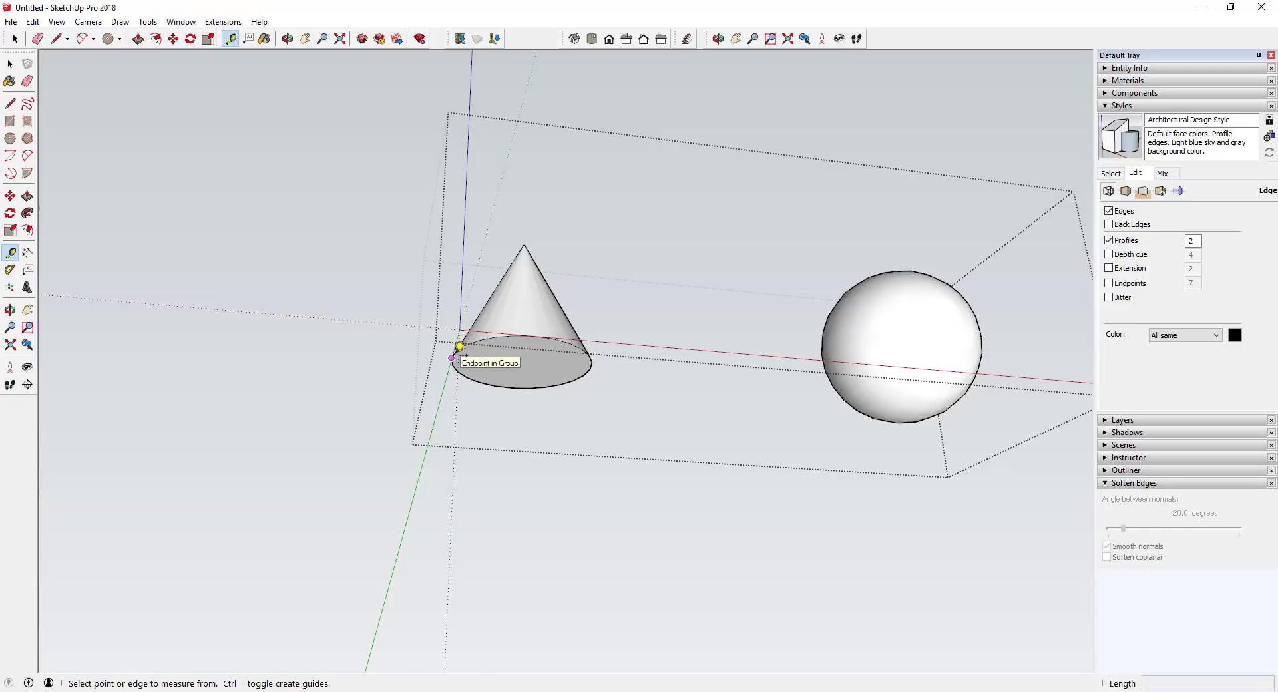
pyautogui.click(452, 358)
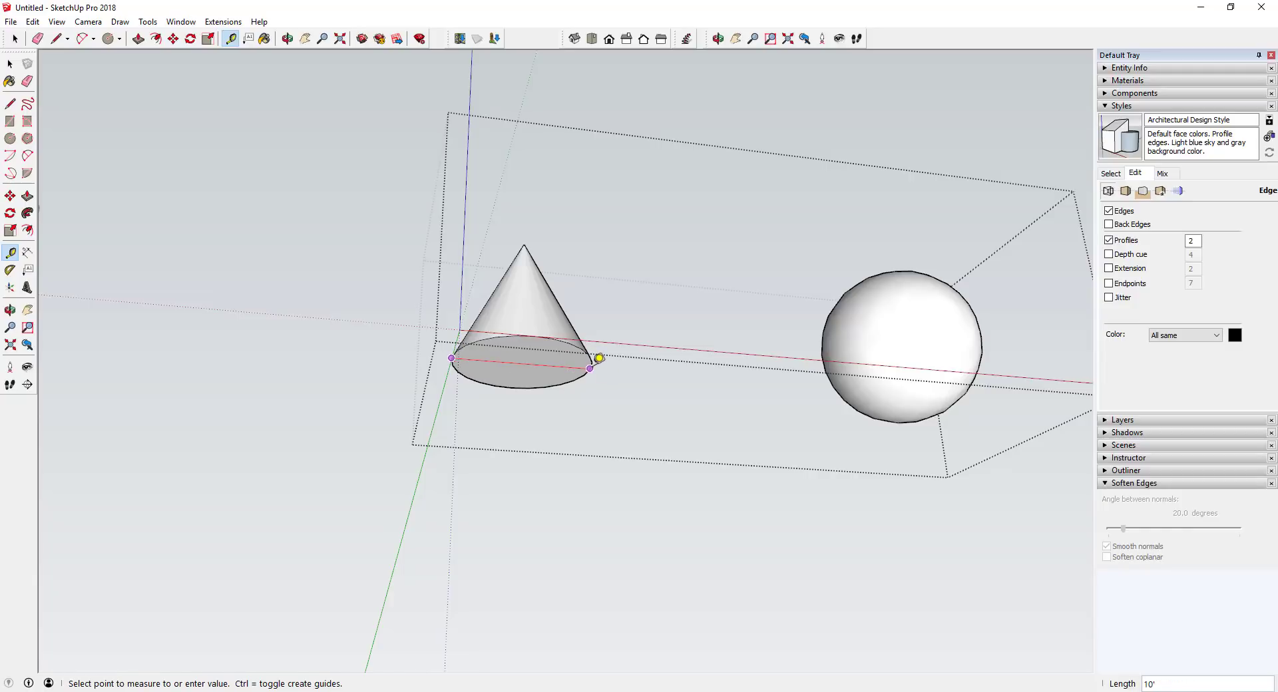
pyautogui.click(598, 358)
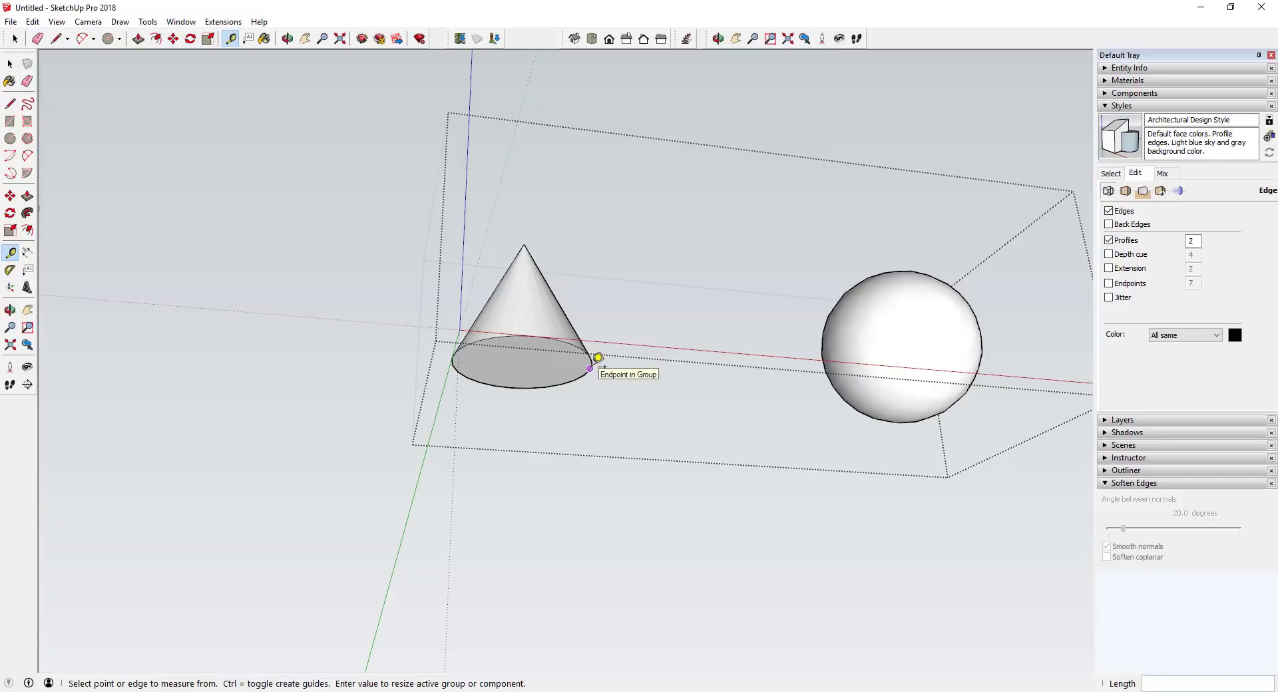
pyautogui.press('Return')
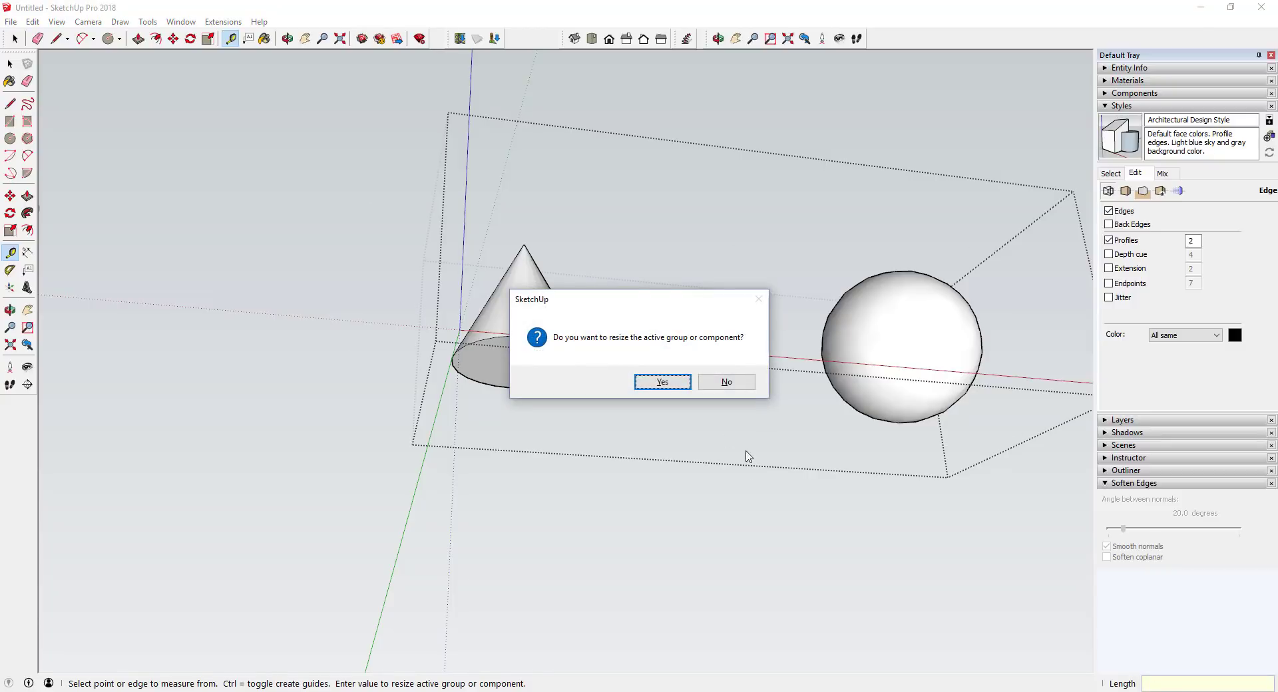
pyautogui.click(662, 382)
pyautogui.scroll(-6, 597, 374)
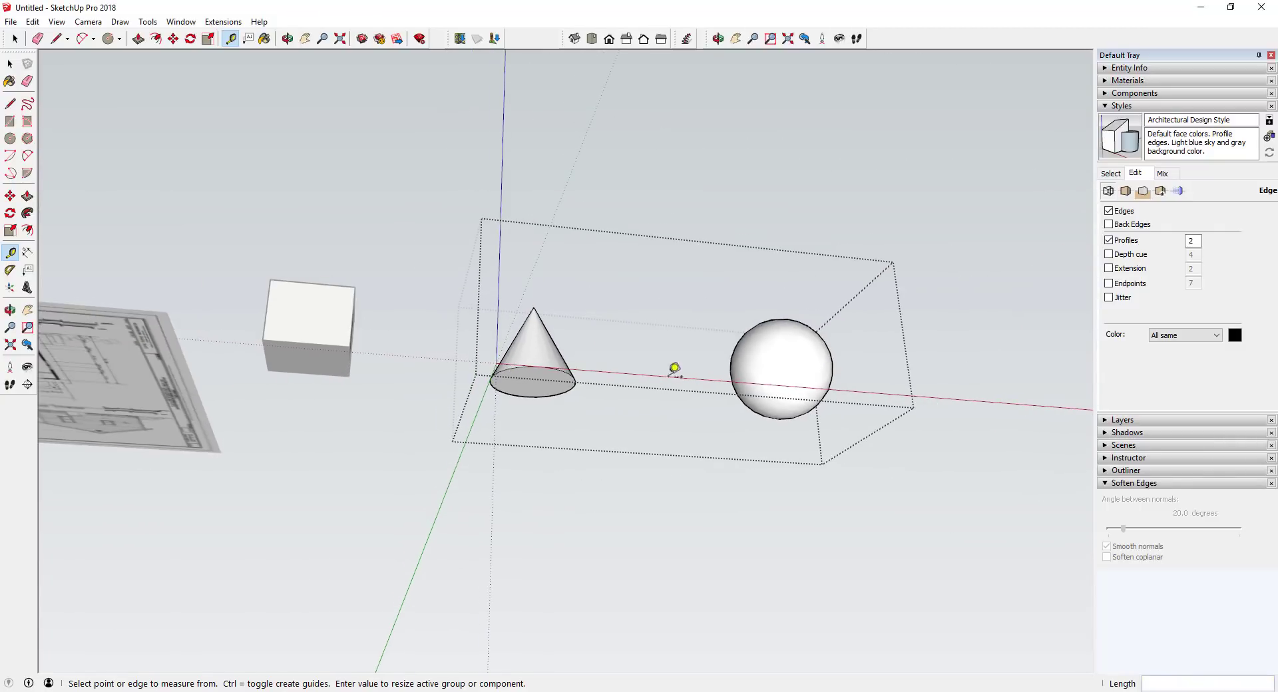
pyautogui.press('space')
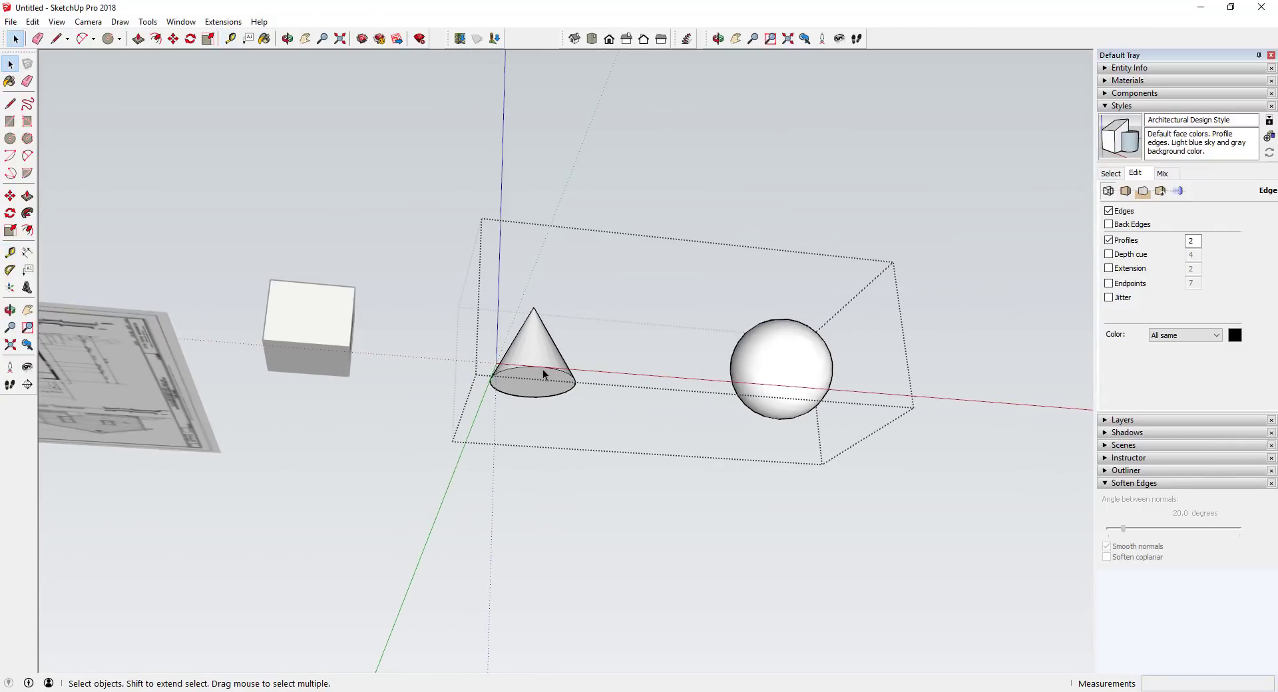
# Step: Leave the combined group and compare the resized cone and sphere with the box and the residence drawing
pyautogui.moveTo(542, 369); pyautogui.dragTo(537, 506, button='middle')
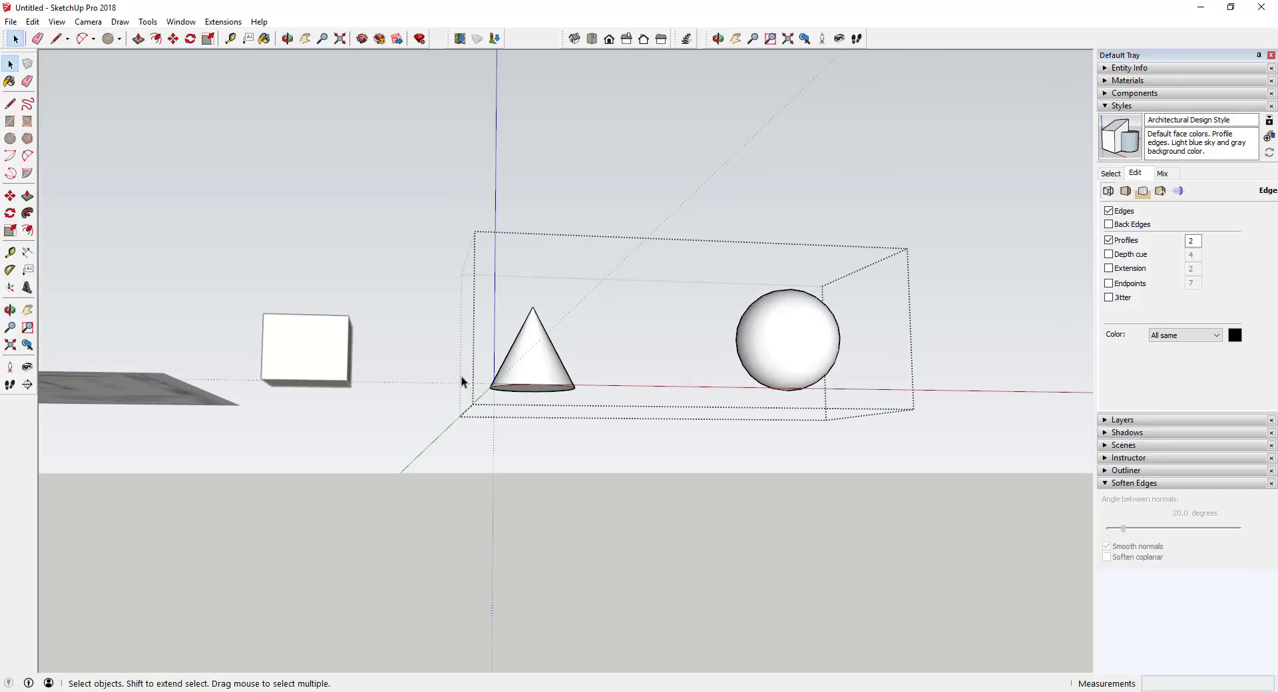
pyautogui.moveTo(471, 382); pyautogui.dragTo(448, 292, button='middle')
pyautogui.moveTo(447, 291); pyautogui.dragTo(788, 468)
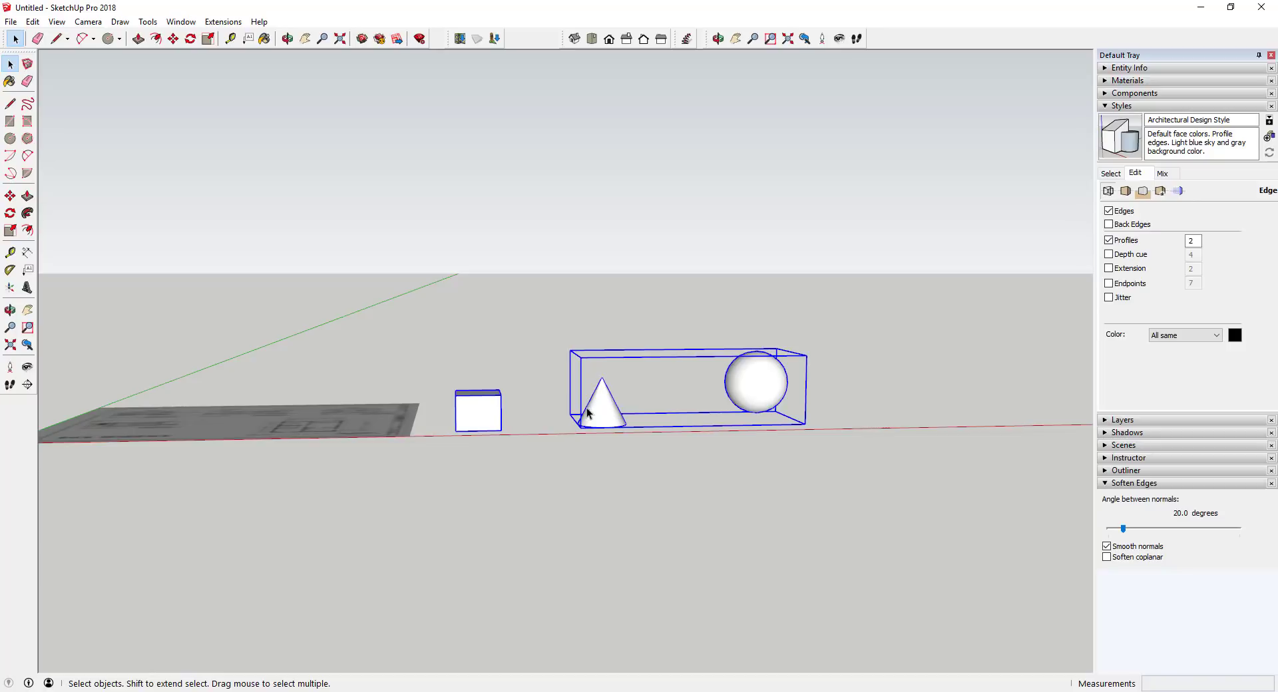
pyautogui.click(649, 500)
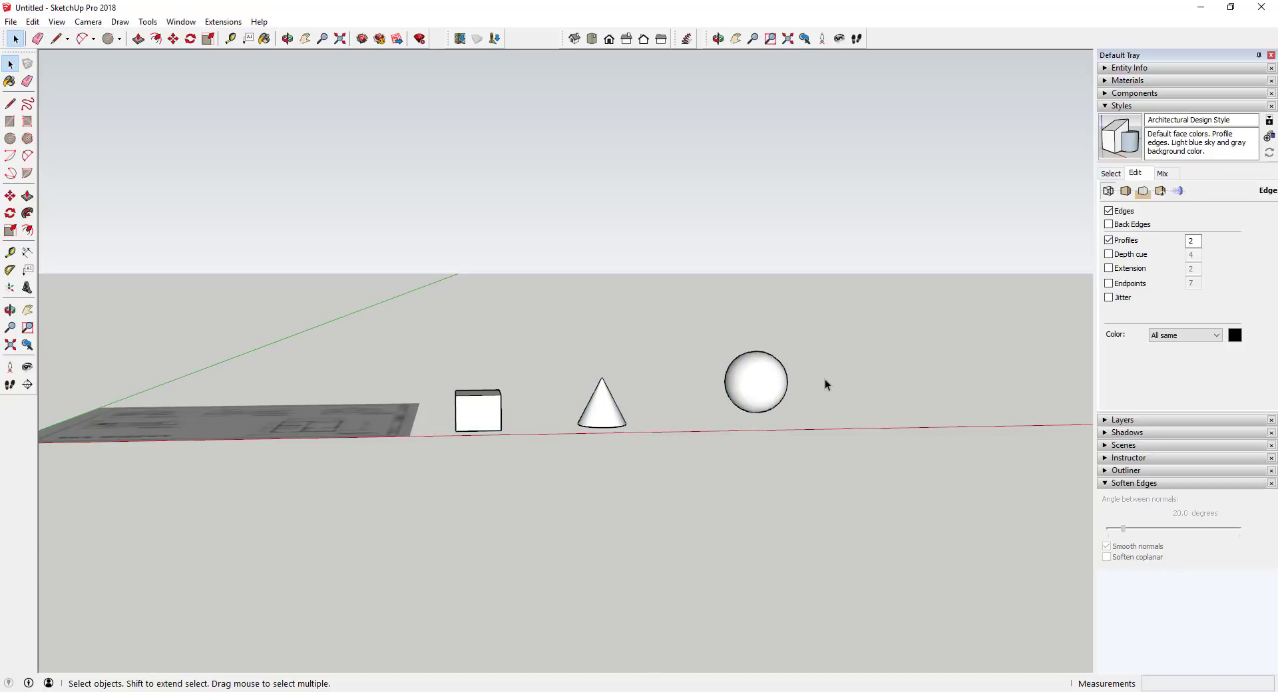
pyautogui.scroll(2, 709, 385)
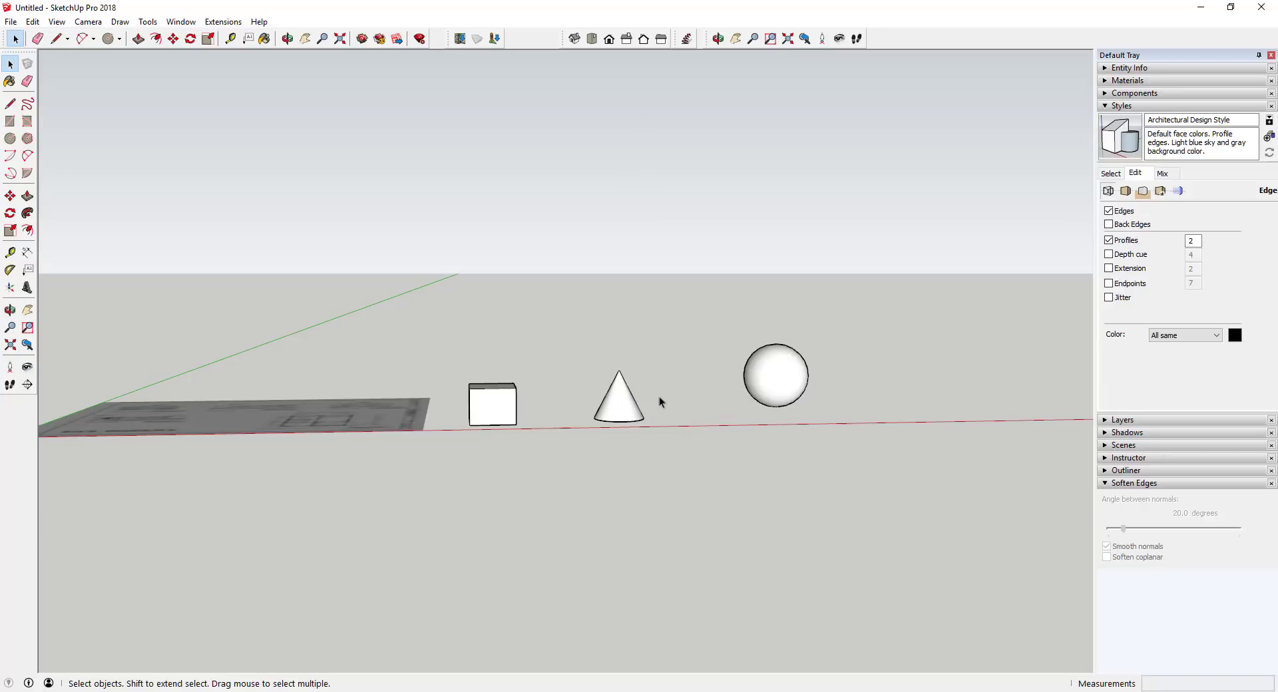
pyautogui.scroll(-3, 753, 387)
pyautogui.scroll(5, 513, 374)
pyautogui.moveTo(513, 374); pyautogui.dragTo(534, 551, button='middle')
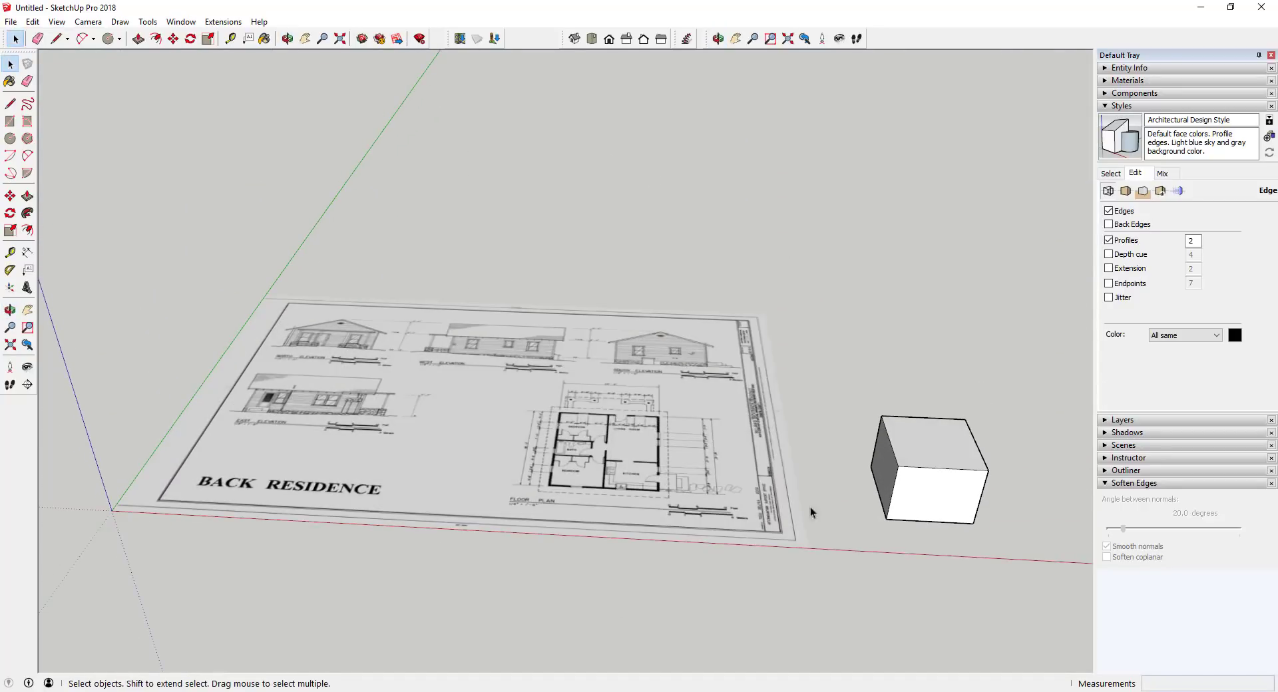
pyautogui.scroll(-3, 457, 322)
pyautogui.keyDown('shift'); pyautogui.moveTo(457, 323); pyautogui.dragTo(174, 336, button='middle'); pyautogui.keyUp('shift')
pyautogui.scroll(2, 826, 383)
pyautogui.click(834, 396)
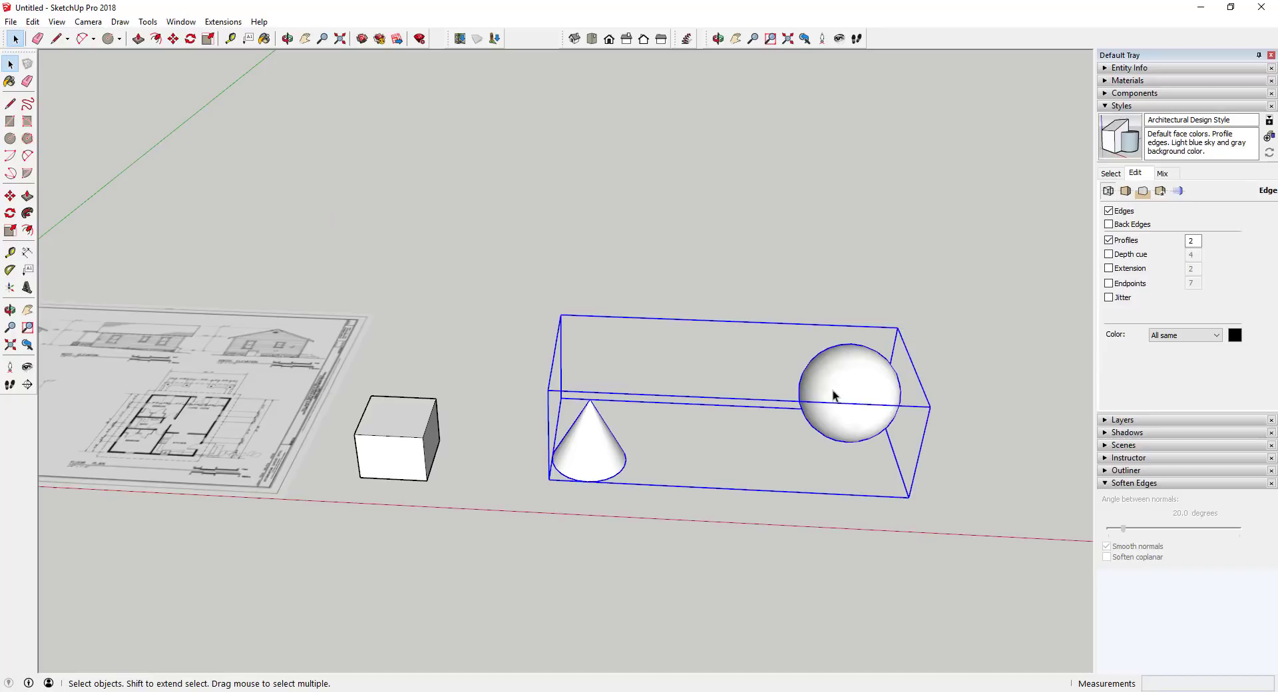
pyautogui.scroll(-3, 879, 379)
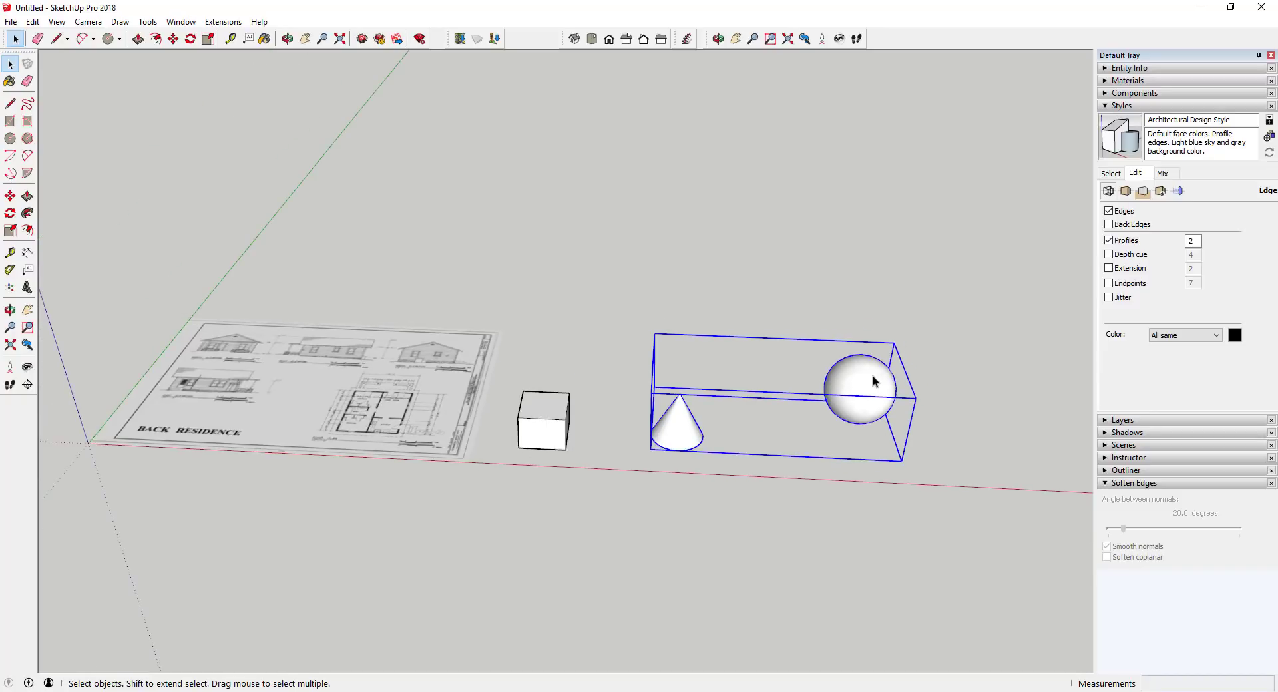
pyautogui.scroll(3, 335, 399)
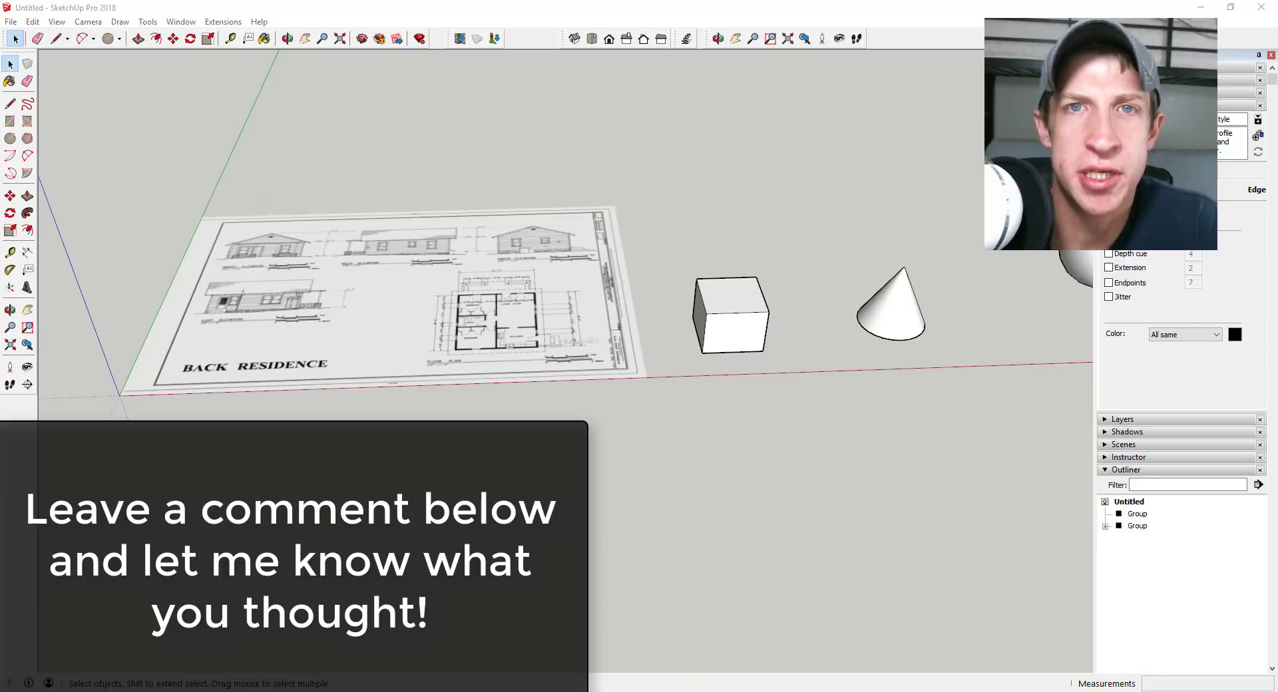